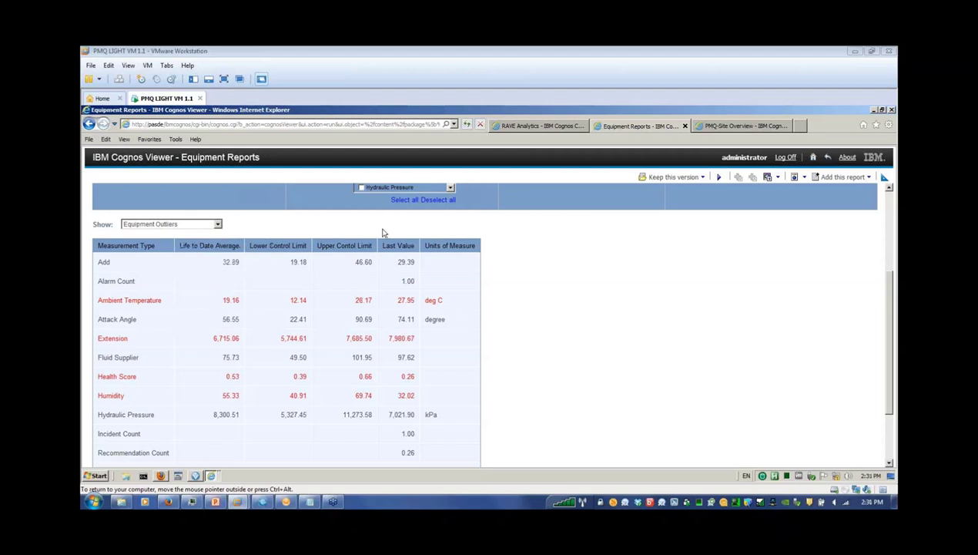
# Drill from the PMQ-Site Overview dashboard's health score scatter chart into Drilling Machine 2's measurements for Jul 18, 2013
pyautogui.moveTo(883, 282); pyautogui.dragTo(892, 247)
pyautogui.click(740, 126)
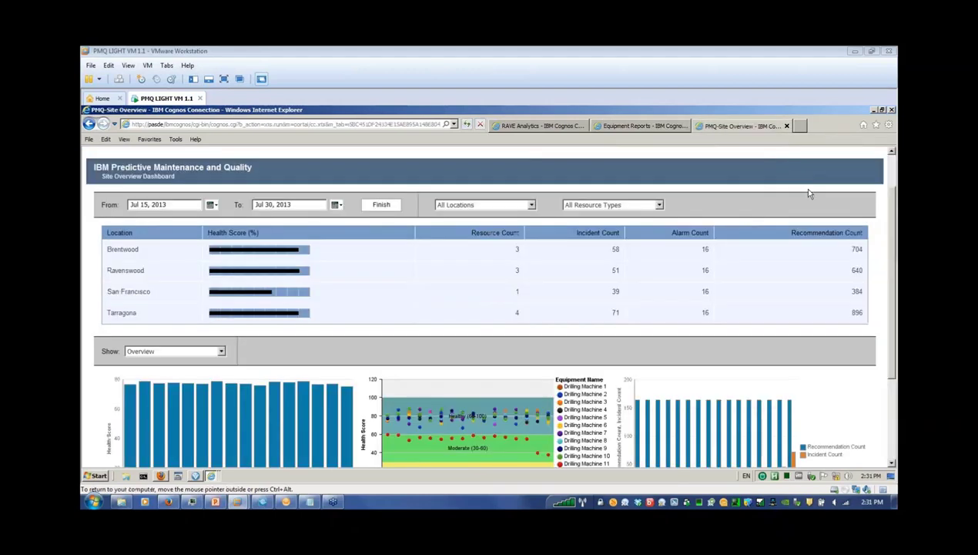
pyautogui.moveTo(894, 223); pyautogui.dragTo(890, 280)
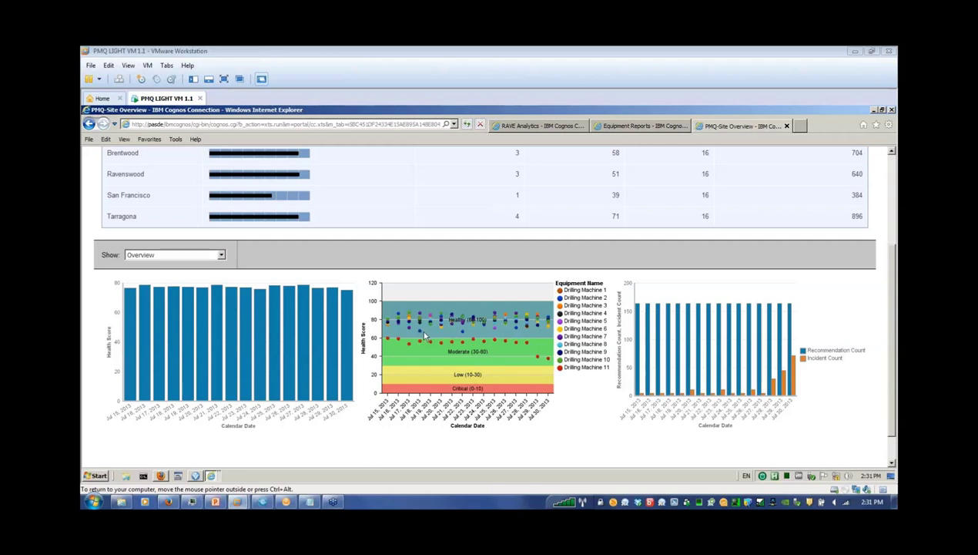
pyautogui.moveTo(422, 335)
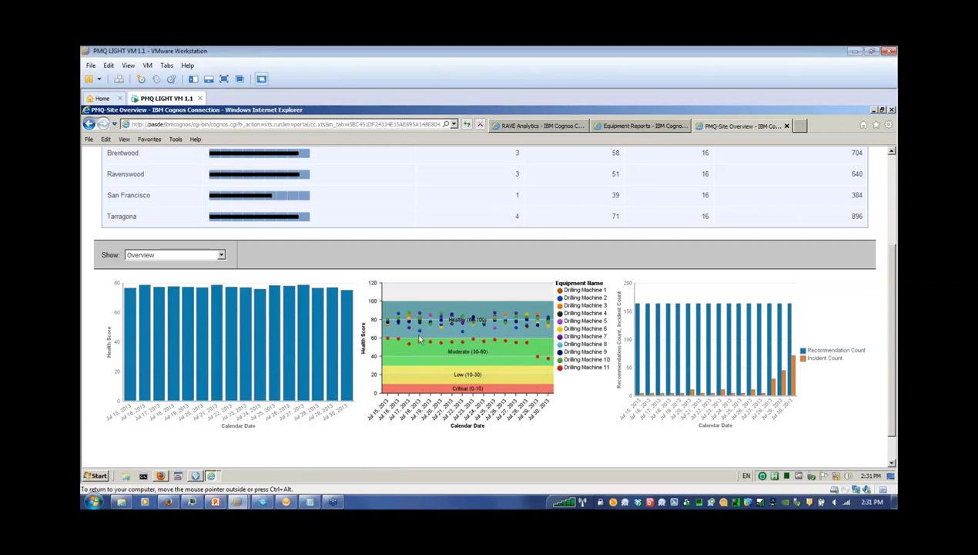
pyautogui.click(422, 336)
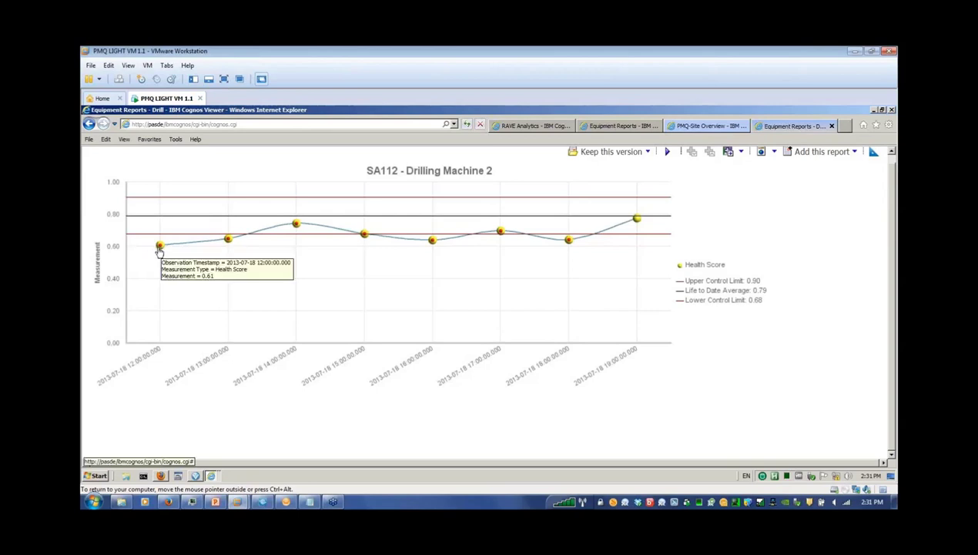
# View the observation details of Drilling Machine 2's 18:00 health score reading, and return to the chart
pyautogui.moveTo(290, 227)
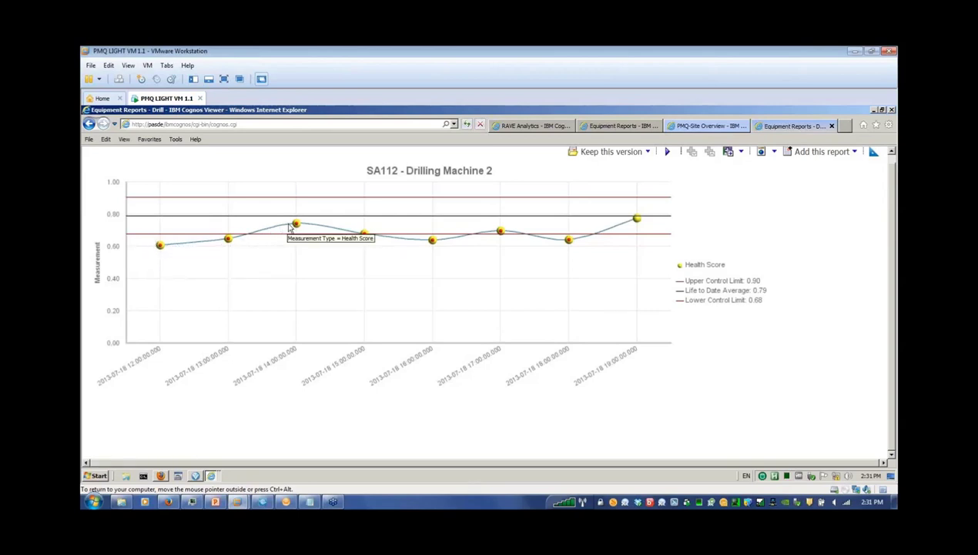
pyautogui.click(568, 242)
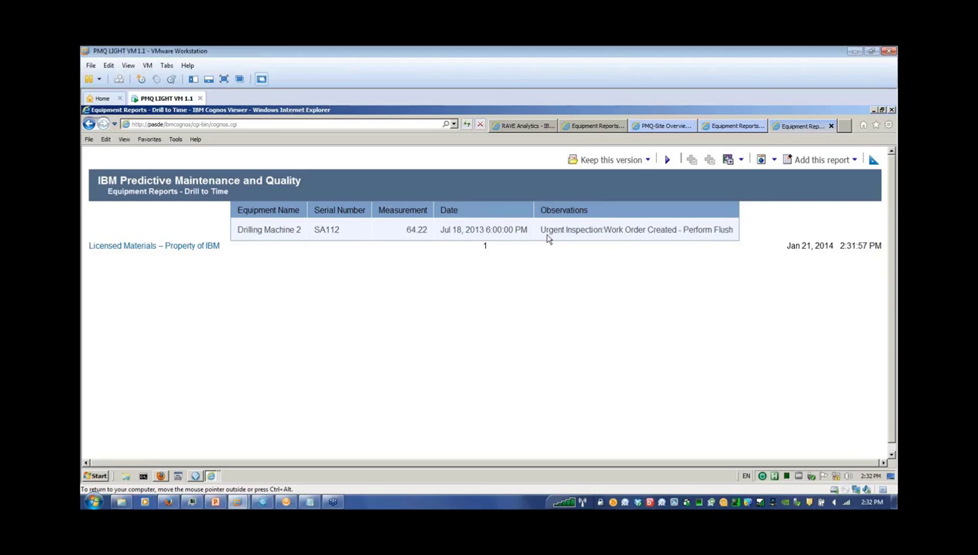
pyautogui.click(89, 125)
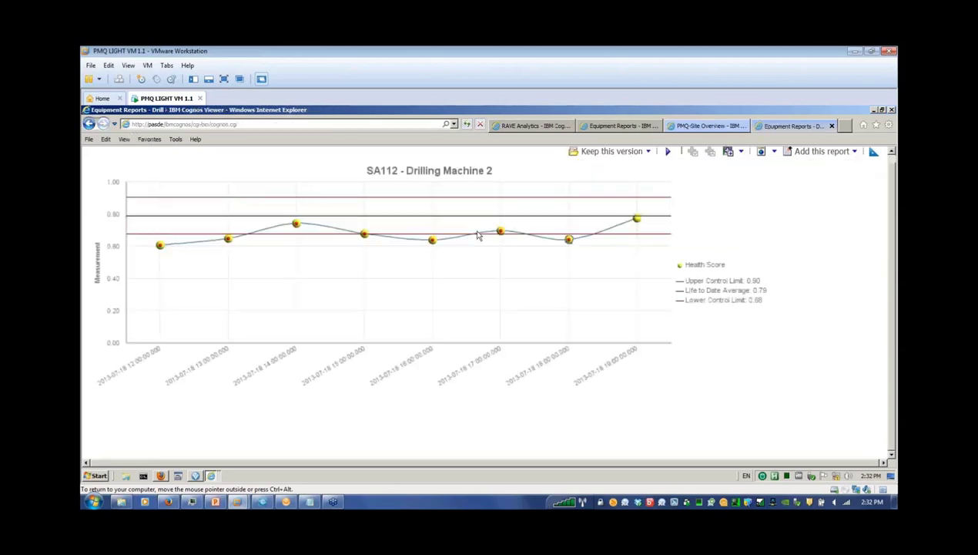
# Open the details of the 19:00 health score reading and highlight its observation text
pyautogui.click(637, 221)
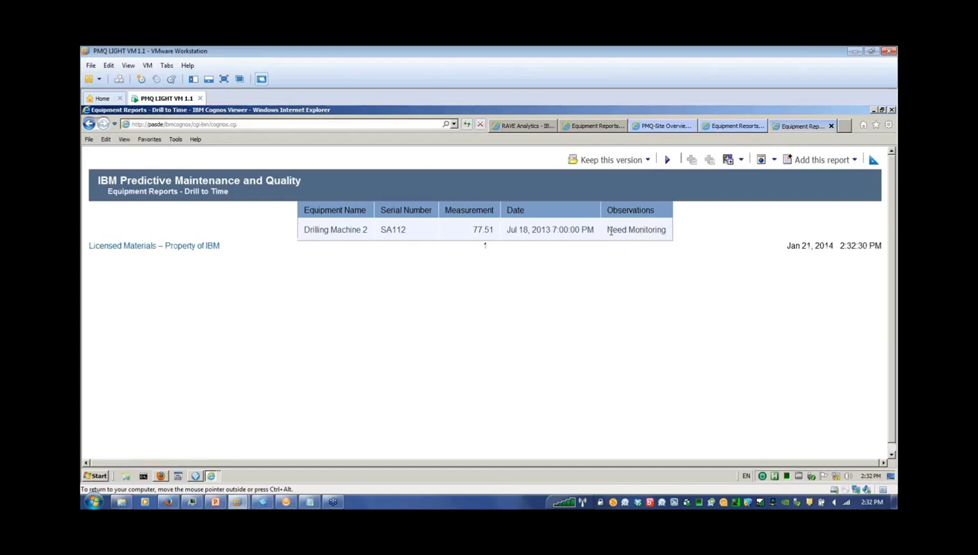
pyautogui.moveTo(610, 230); pyautogui.dragTo(661, 231)
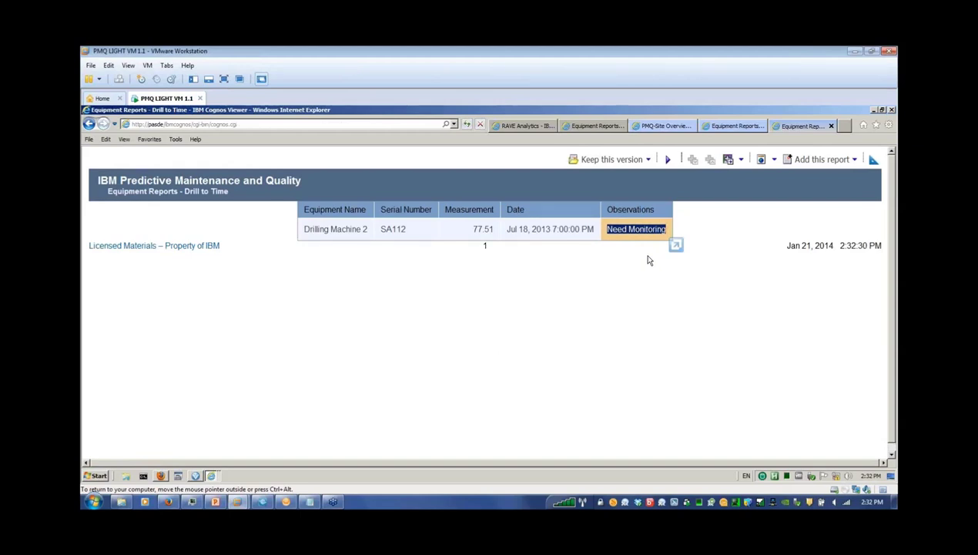
# Switch to IBM SPSS Modeler and run the Table node attached to Derive Variables
pyautogui.click(196, 475)
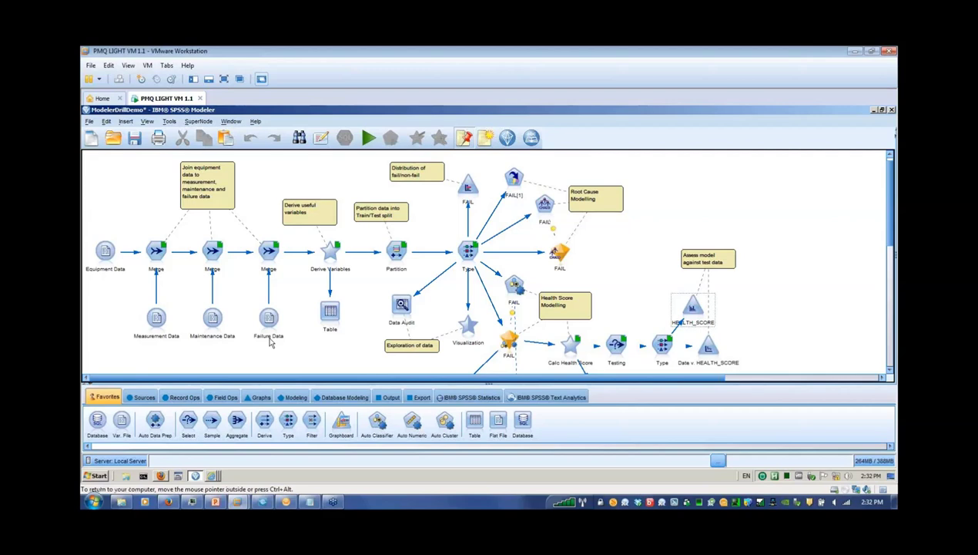
pyautogui.click(328, 315)
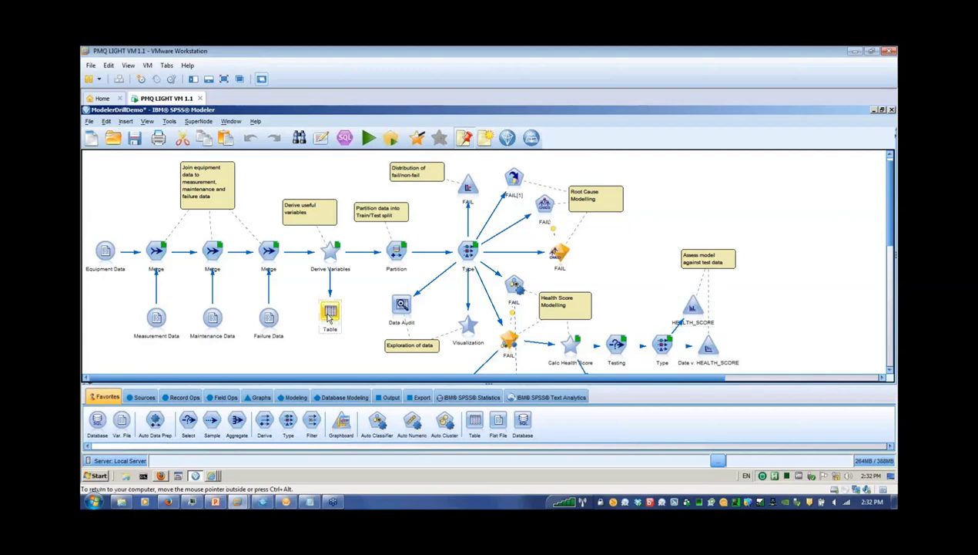
pyautogui.rightClick(329, 316)
pyautogui.click(339, 307)
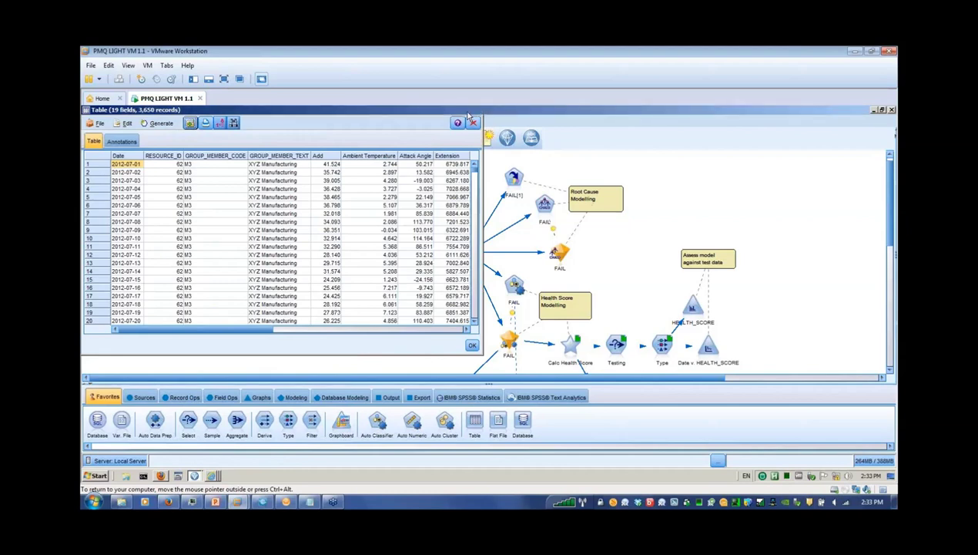
# Examine the first record's fields from Ambient Temperature through DaysSinceLastFail in the table output, and close the table
pyautogui.click(386, 165)
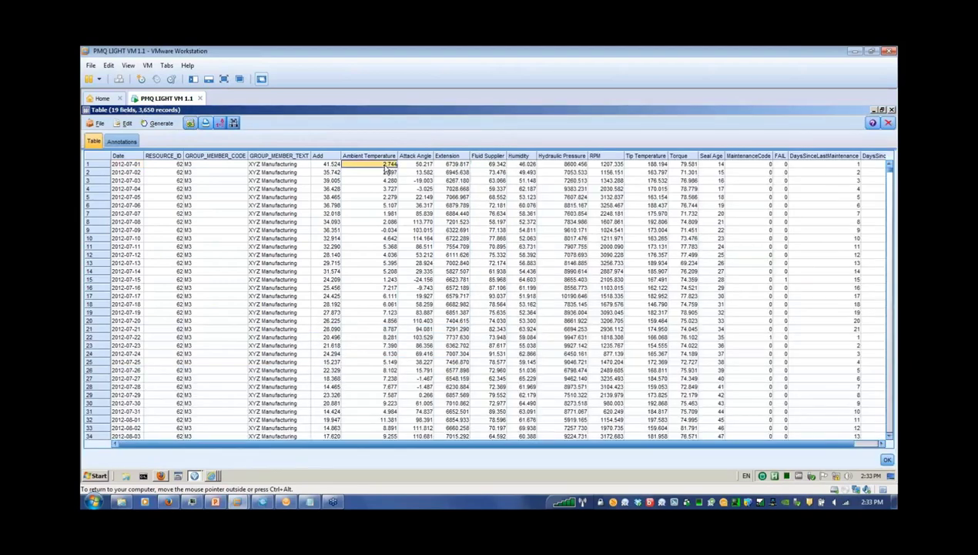
pyautogui.press('Right')
pyautogui.press('Right')
pyautogui.press('Right')
pyautogui.press('Right')
pyautogui.press('Right')
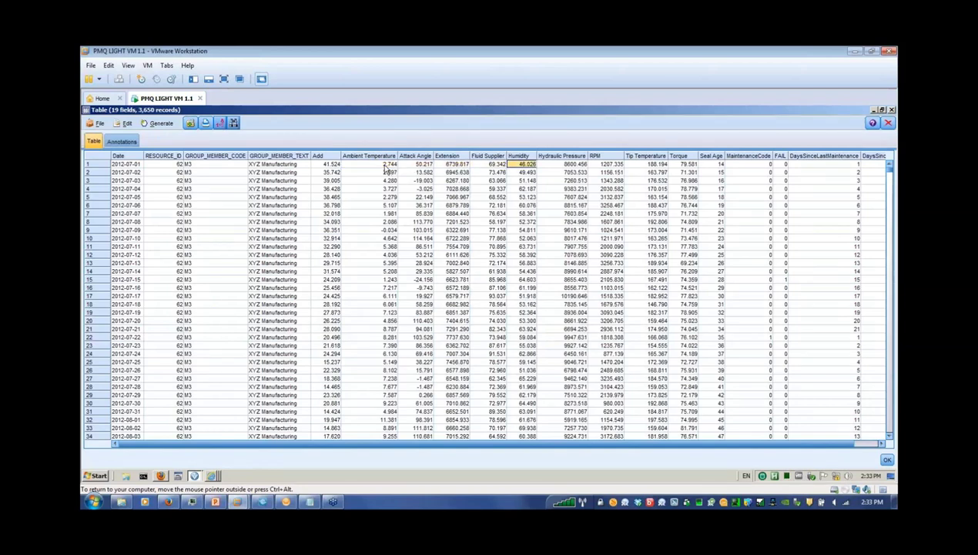
pyautogui.press('Right')
pyautogui.press('Right')
pyautogui.press('Right')
pyautogui.press('Right')
pyautogui.press('Right')
pyautogui.press('Right')
pyautogui.press('Right')
pyautogui.press('Left')
pyautogui.press('Right')
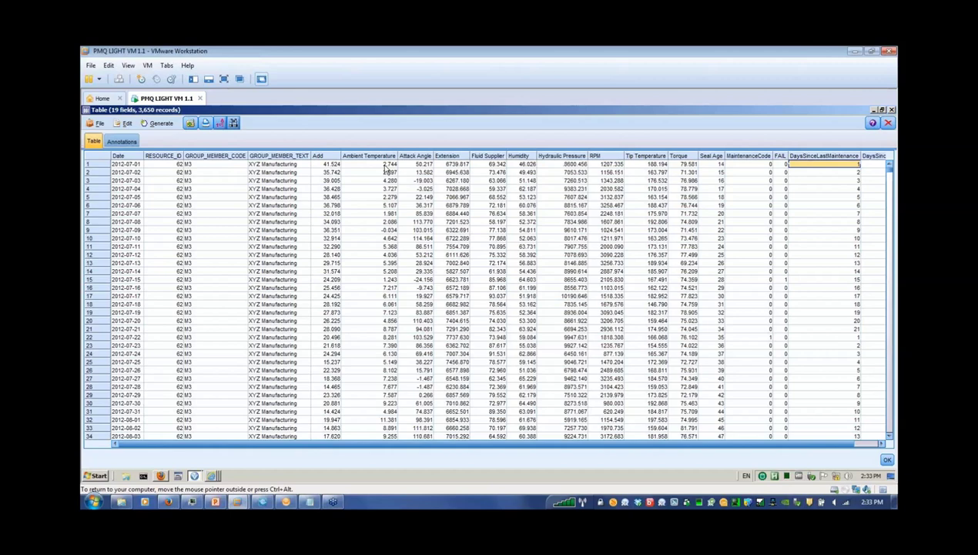
pyautogui.press('Right')
pyautogui.press('Right')
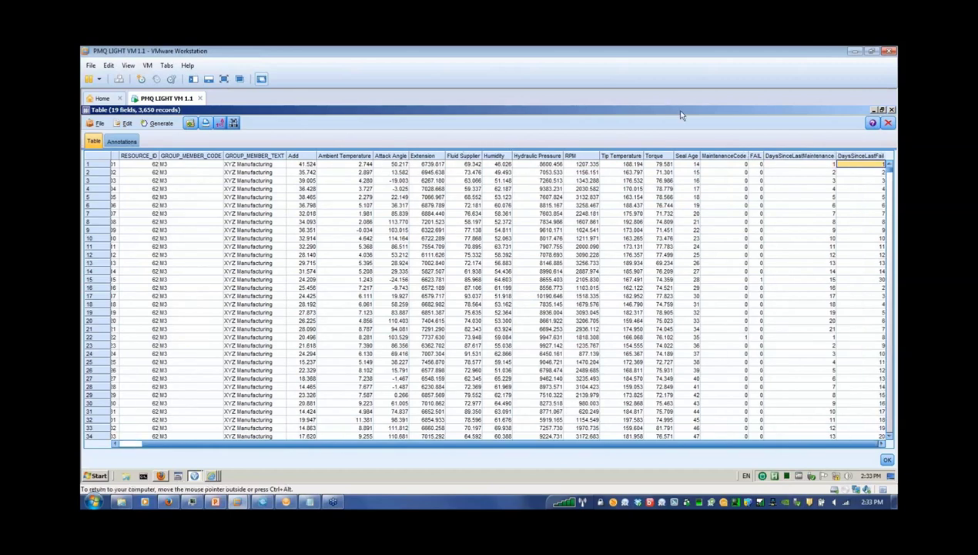
pyautogui.click(891, 109)
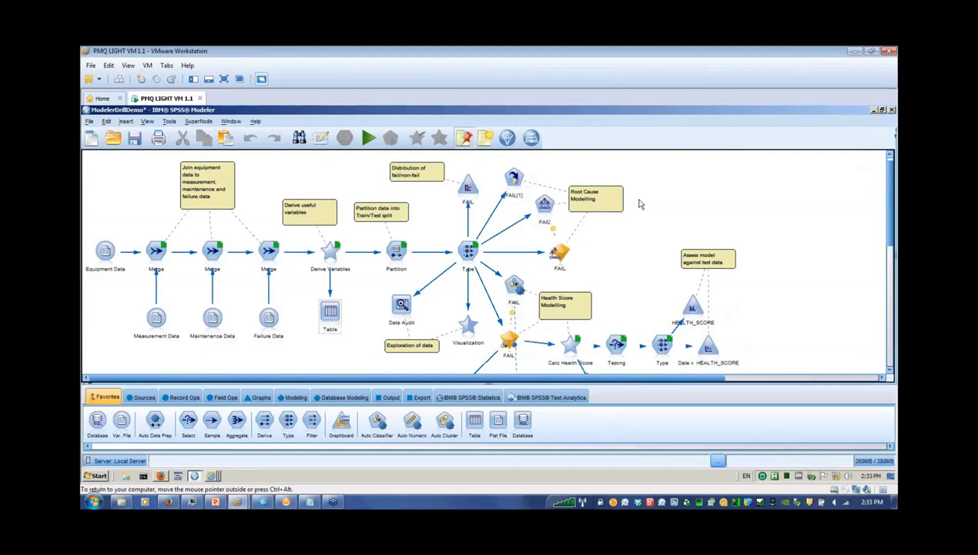
# Run the FAIL distribution graph node, review the fail/non-fail proportions, and close the output
pyautogui.click(468, 189)
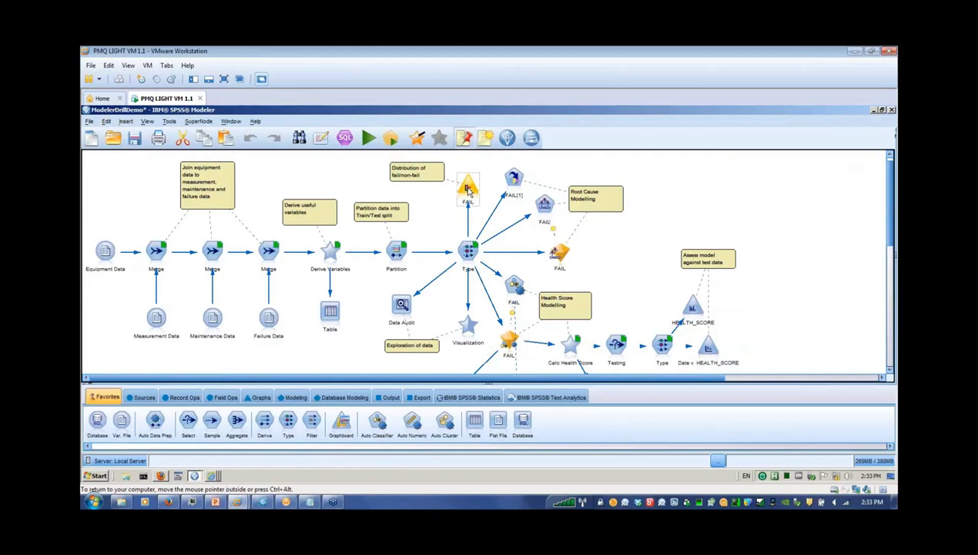
pyautogui.rightClick(467, 191)
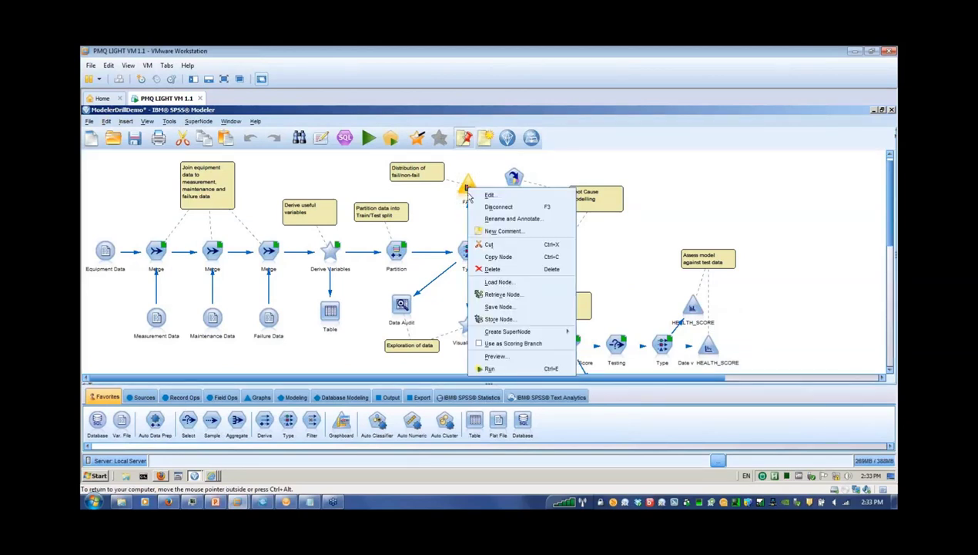
pyautogui.click(497, 366)
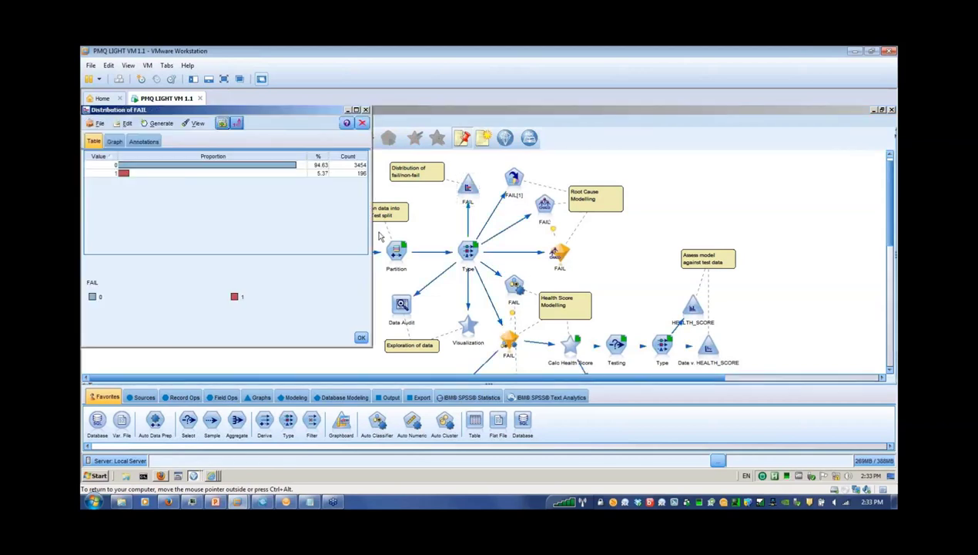
pyautogui.moveTo(285, 114); pyautogui.dragTo(358, 131)
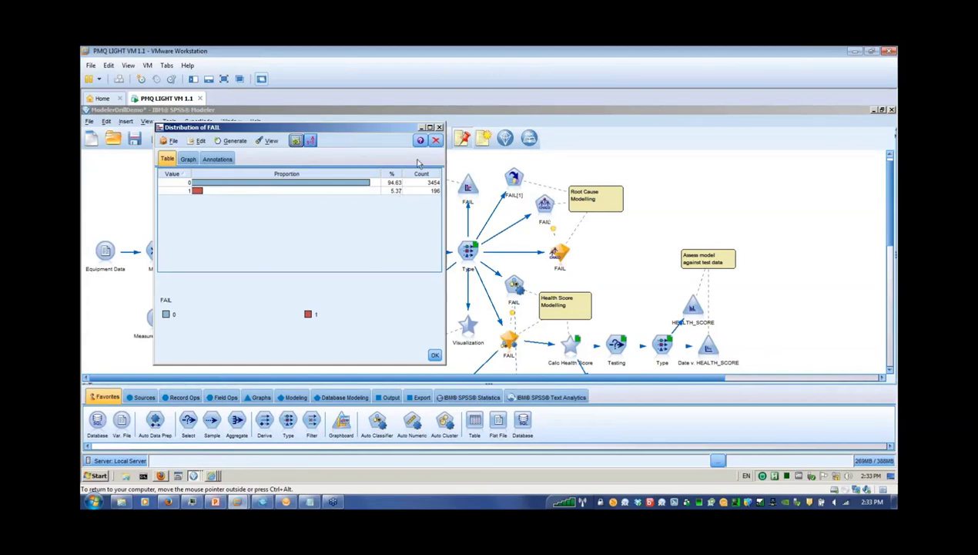
pyautogui.click(436, 140)
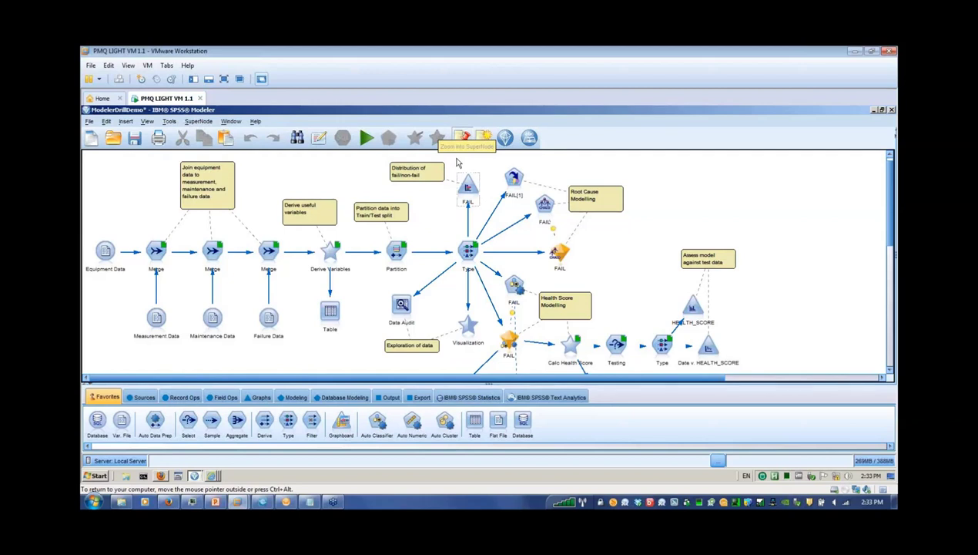
pyautogui.click(515, 179)
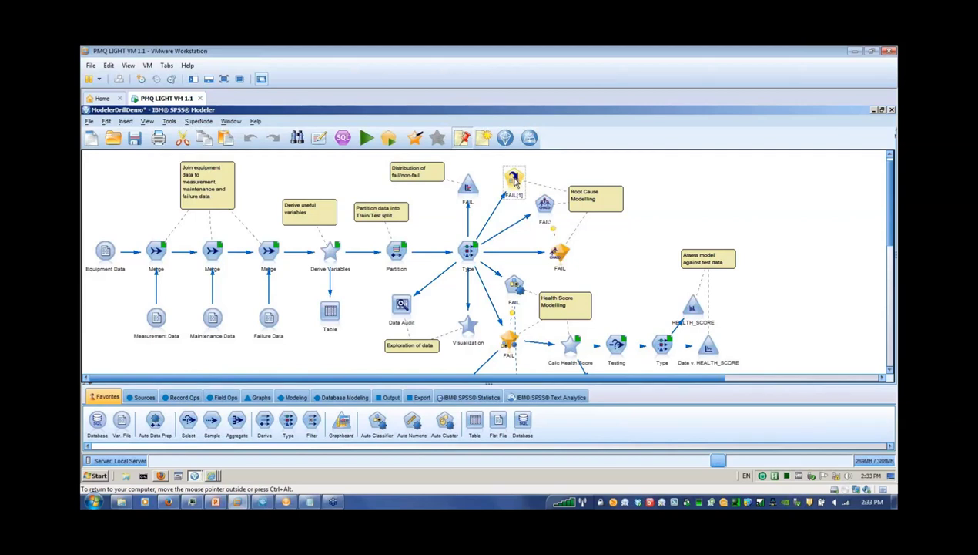
pyautogui.doubleClick(514, 179)
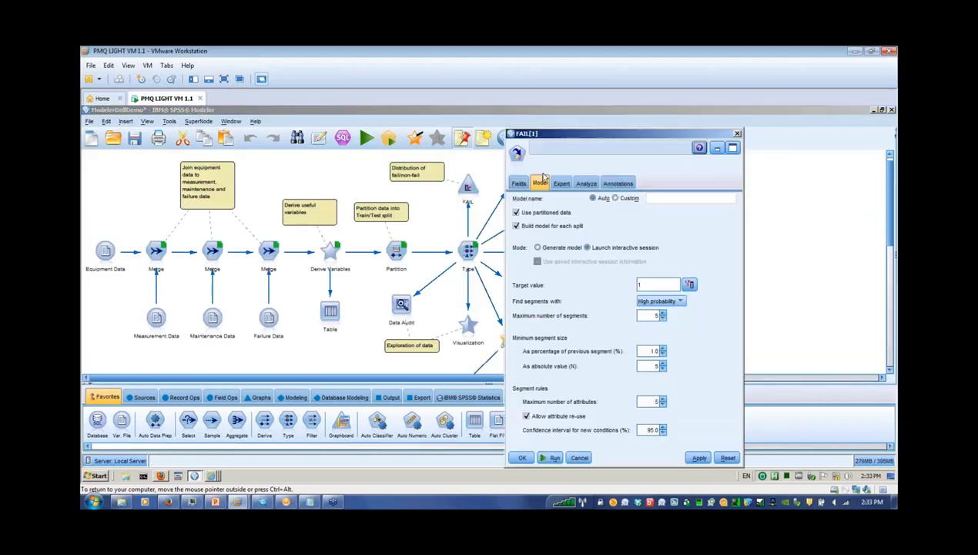
pyautogui.click(716, 148)
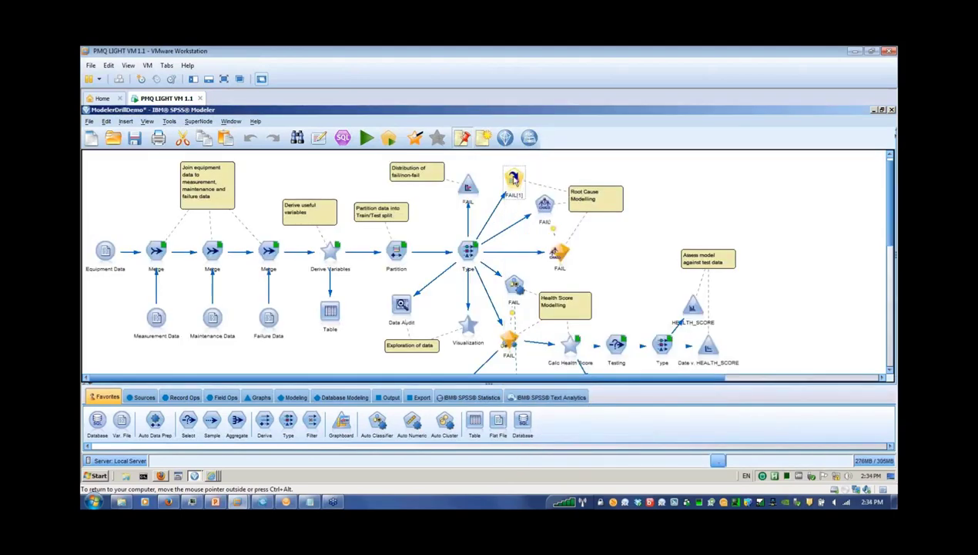
# Run the FAIL[1] root cause modelling node and find up to 5 new high-probability segments in its interactive list
pyautogui.rightClick(515, 179)
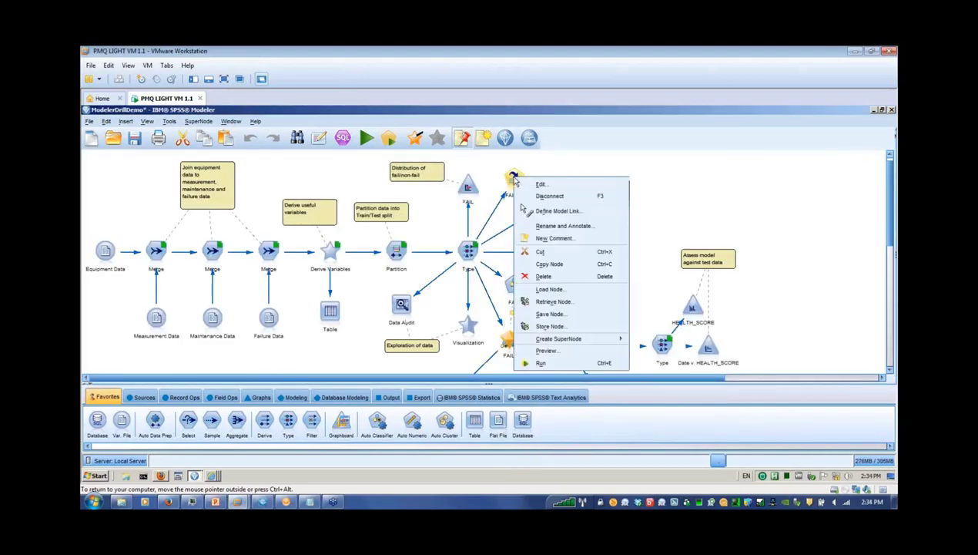
pyautogui.click(541, 363)
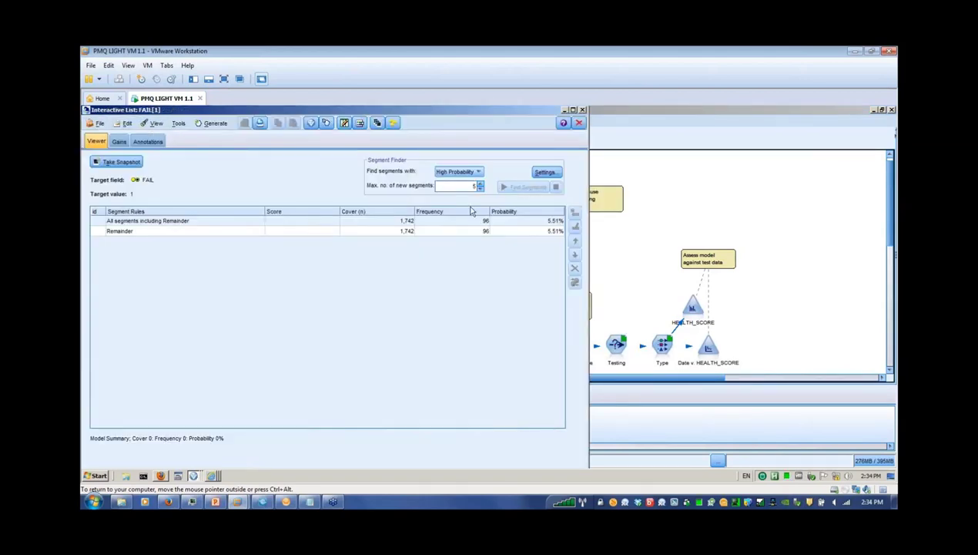
pyautogui.click(527, 187)
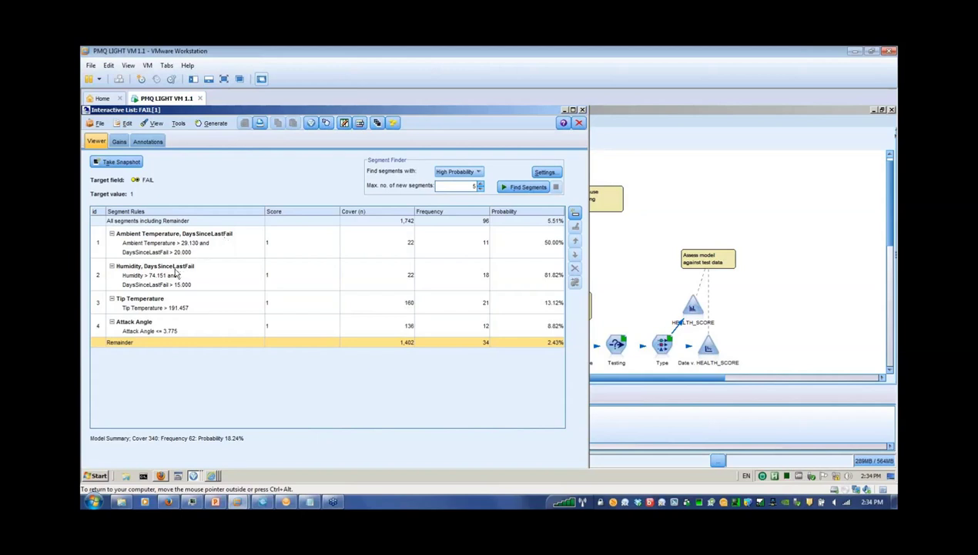
# Inspect the rule and probability of the Humidity, DaysSinceLastFail segment, and close the interactive list
pyautogui.click(176, 271)
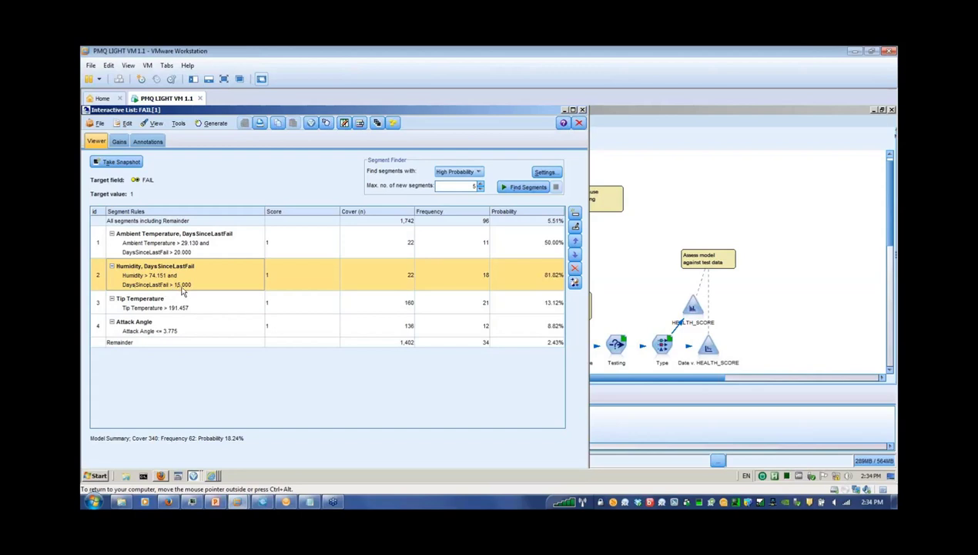
pyautogui.click(521, 276)
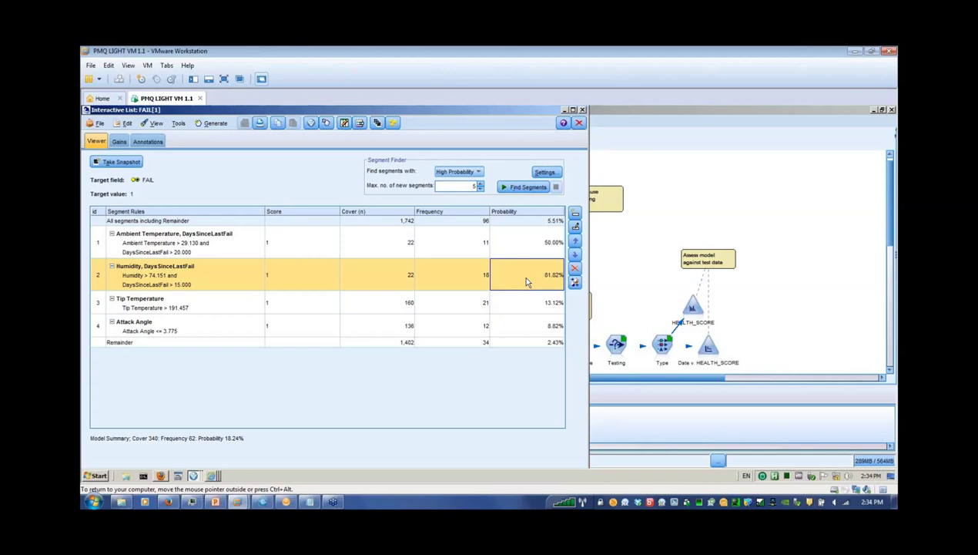
pyautogui.click(583, 109)
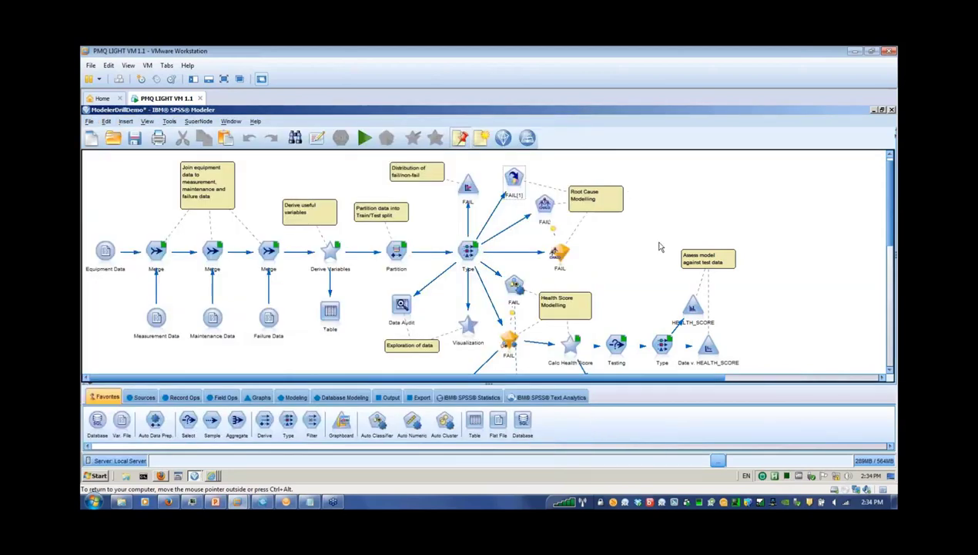
# Zoom into the Visualization SuperNode below the Type node to show its graph nodes
pyautogui.scroll(-2, 886, 223)
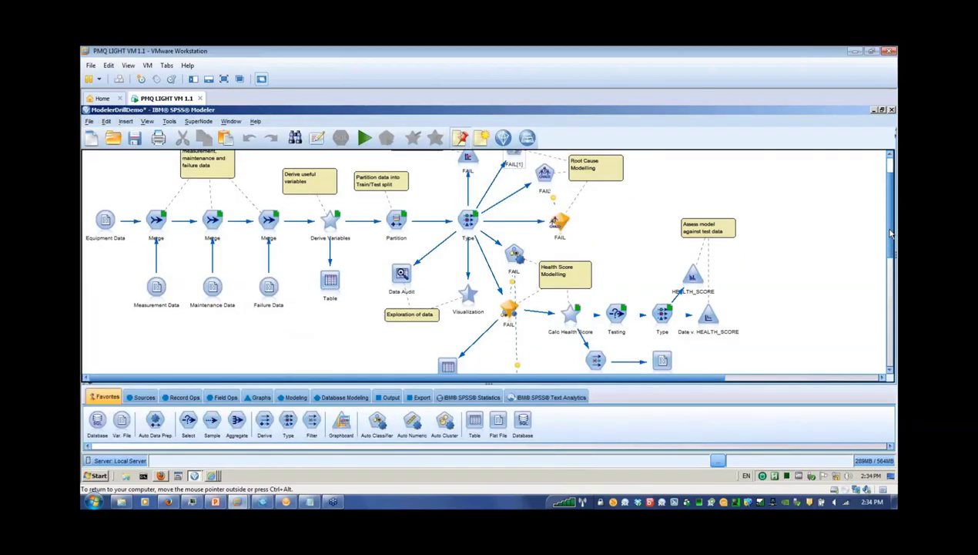
pyautogui.click(470, 296)
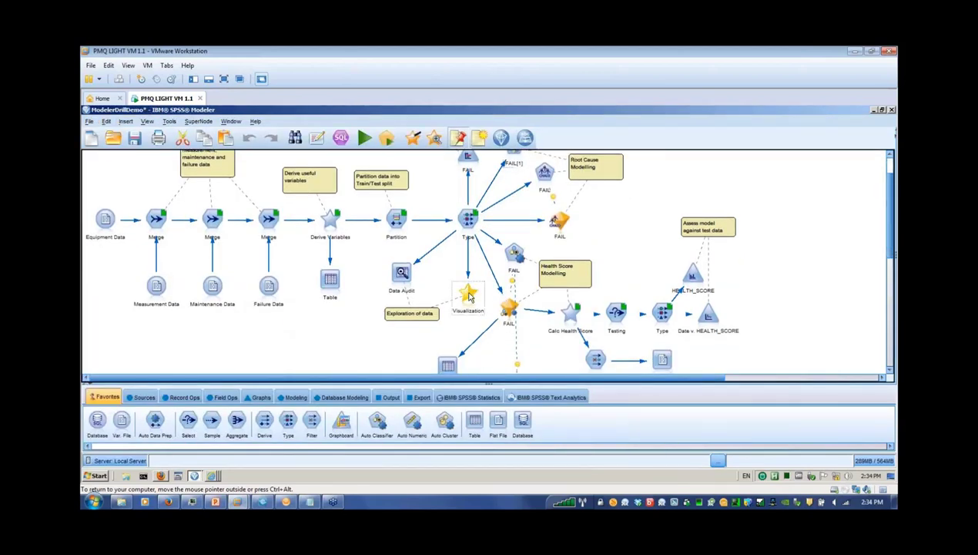
pyautogui.rightClick(469, 295)
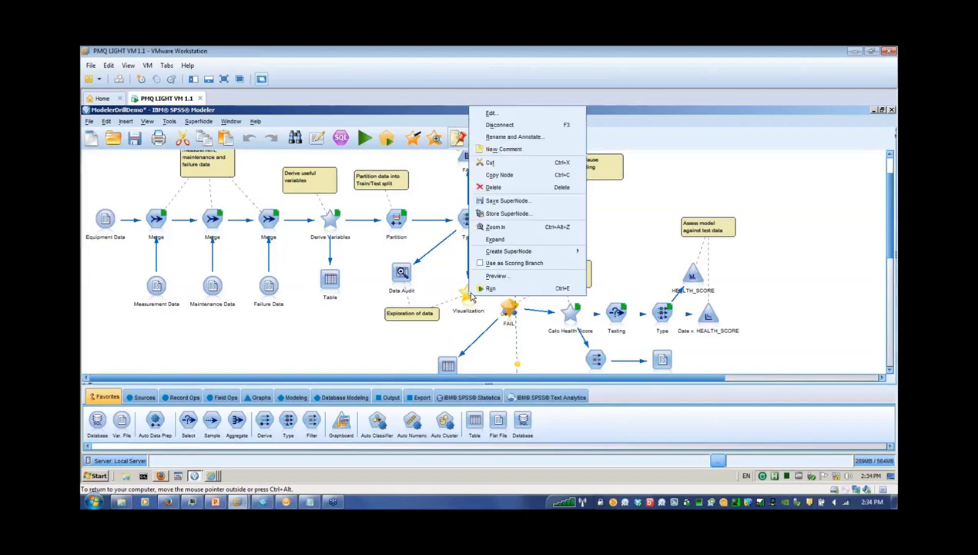
pyautogui.click(497, 225)
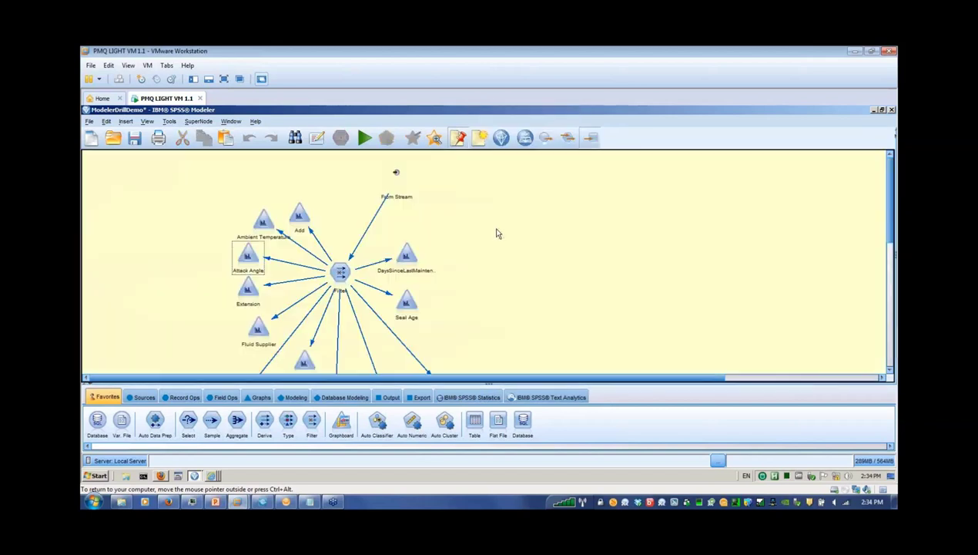
# Run the Torque histogram node, examine the failure percentages at the lowest and highest torque values, and close the graph
pyautogui.click(890, 254)
pyautogui.scroll(3, 719, 249)
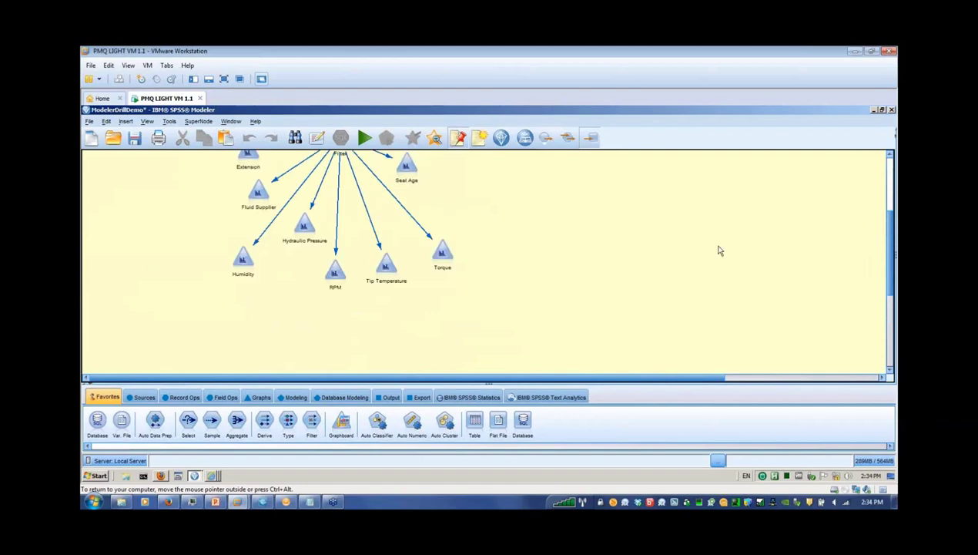
pyautogui.rightClick(442, 245)
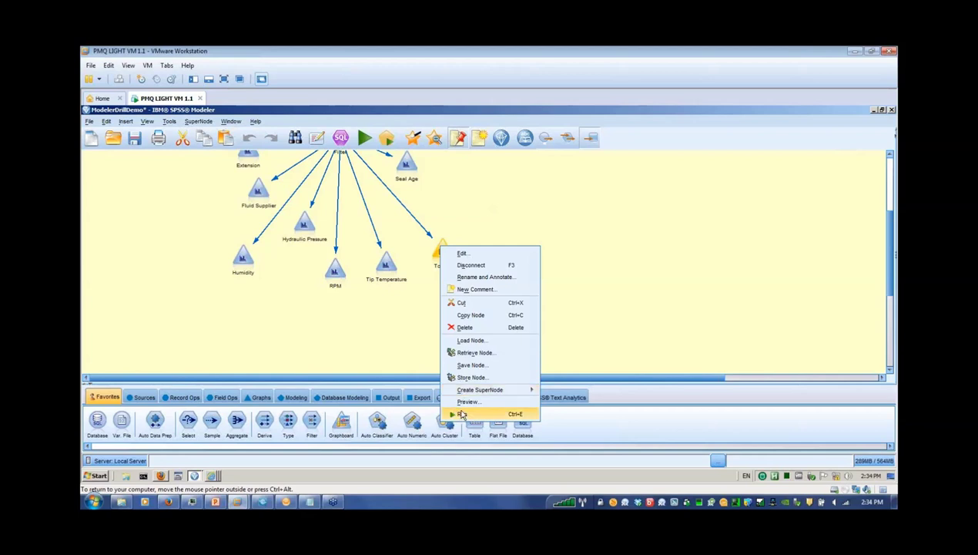
pyautogui.click(485, 414)
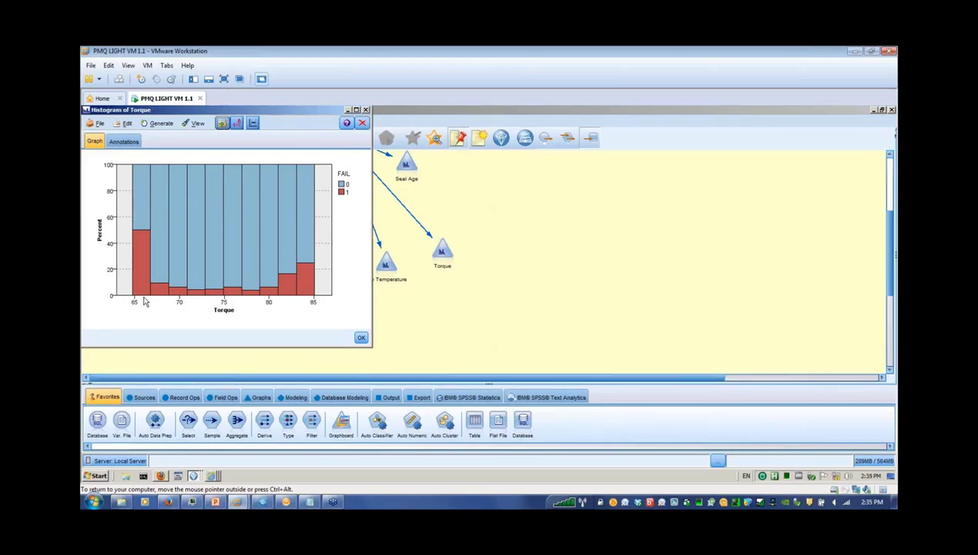
pyautogui.moveTo(141, 277)
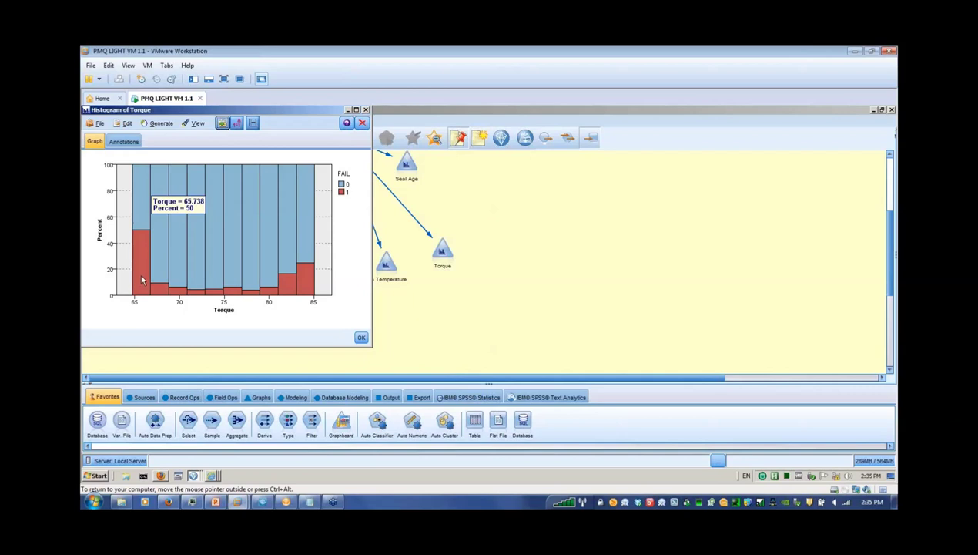
pyautogui.moveTo(163, 301)
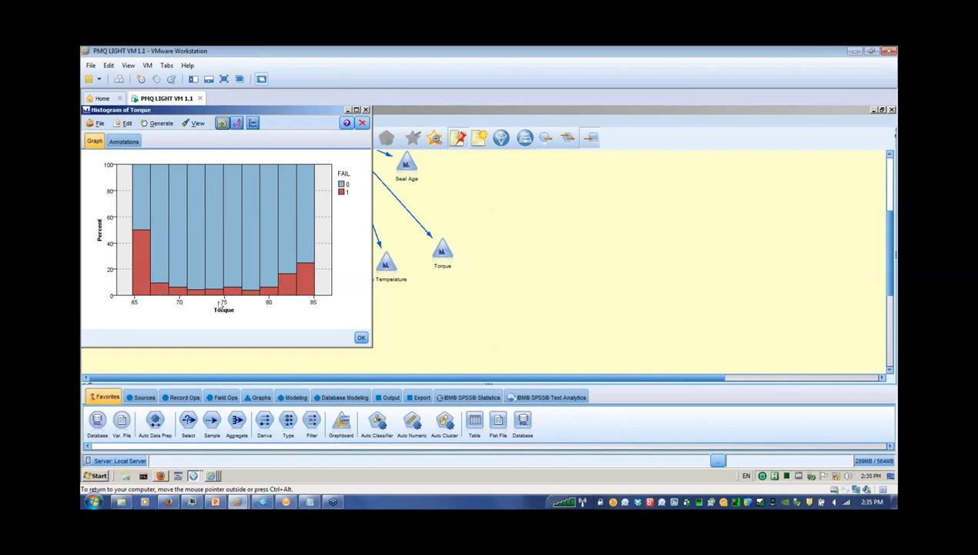
pyautogui.moveTo(258, 301)
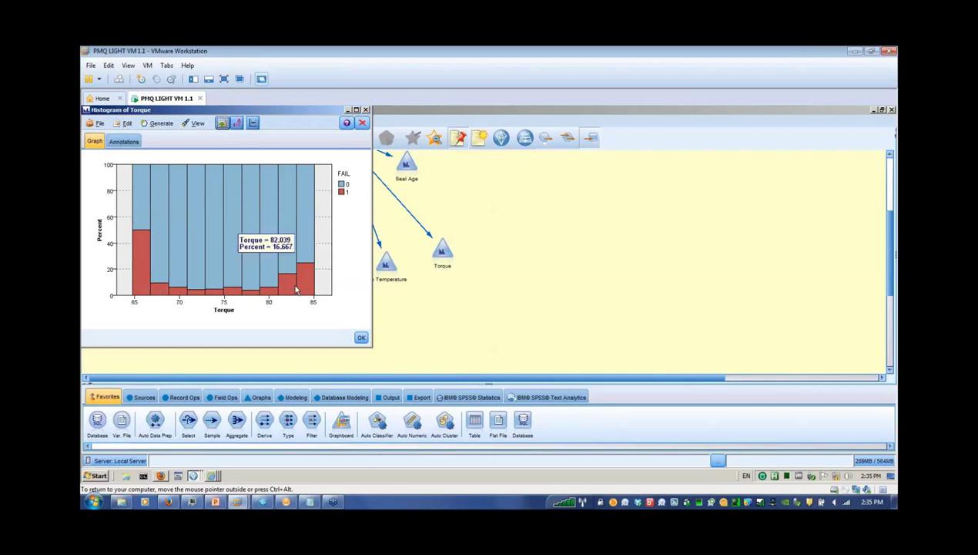
pyautogui.moveTo(302, 278)
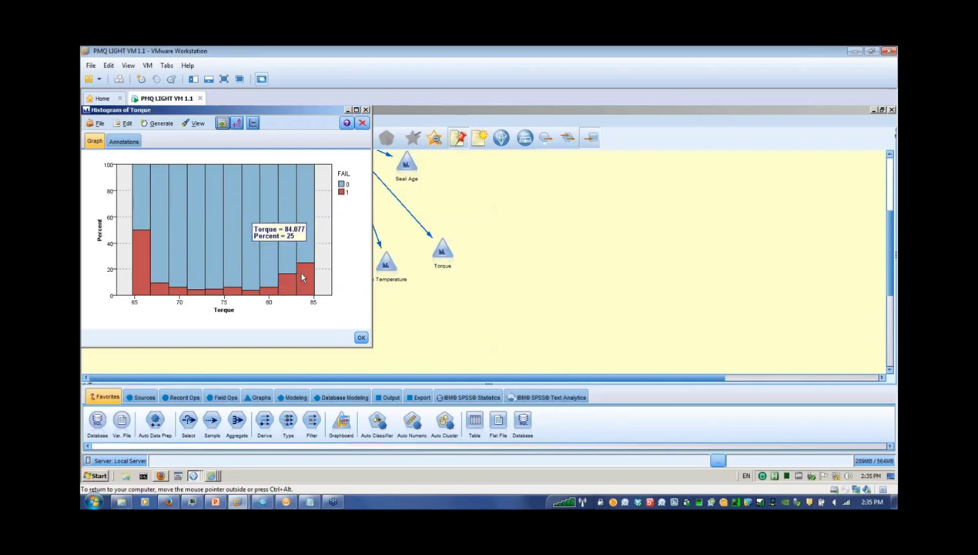
pyautogui.click(365, 109)
# Run the Tip Temperature histogram node, examine how the failure percentage varies with temperature, and close the graph
pyautogui.click(386, 265)
pyautogui.rightClick(386, 265)
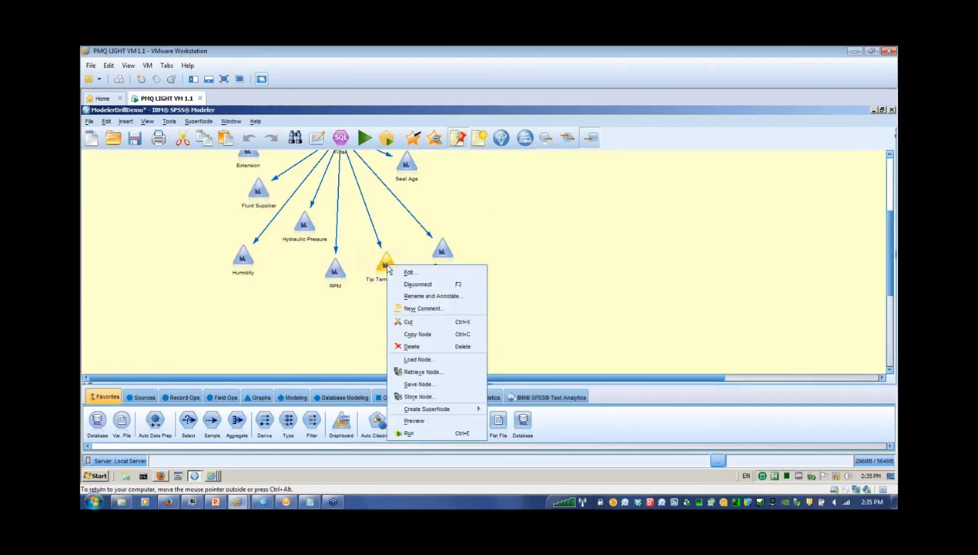
pyautogui.click(408, 430)
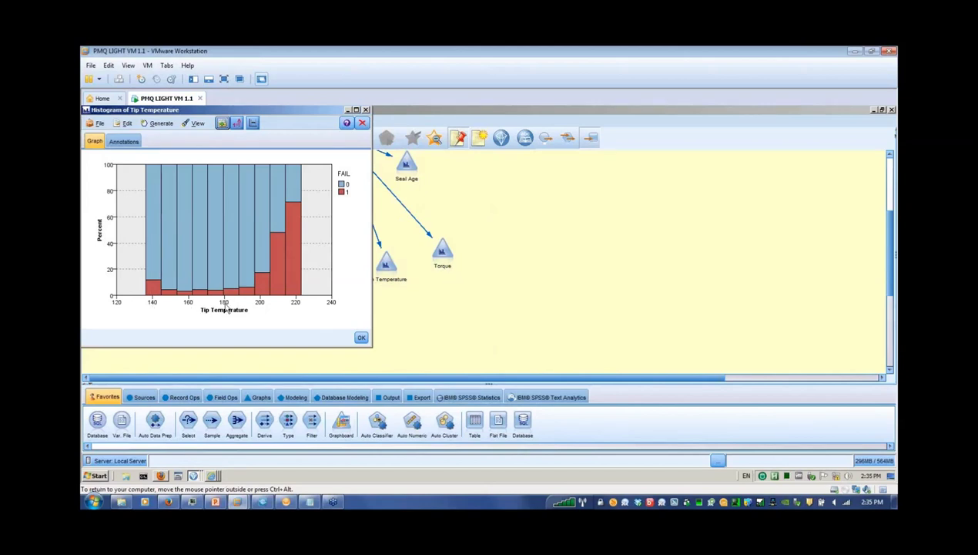
pyautogui.moveTo(286, 262)
pyautogui.click(365, 111)
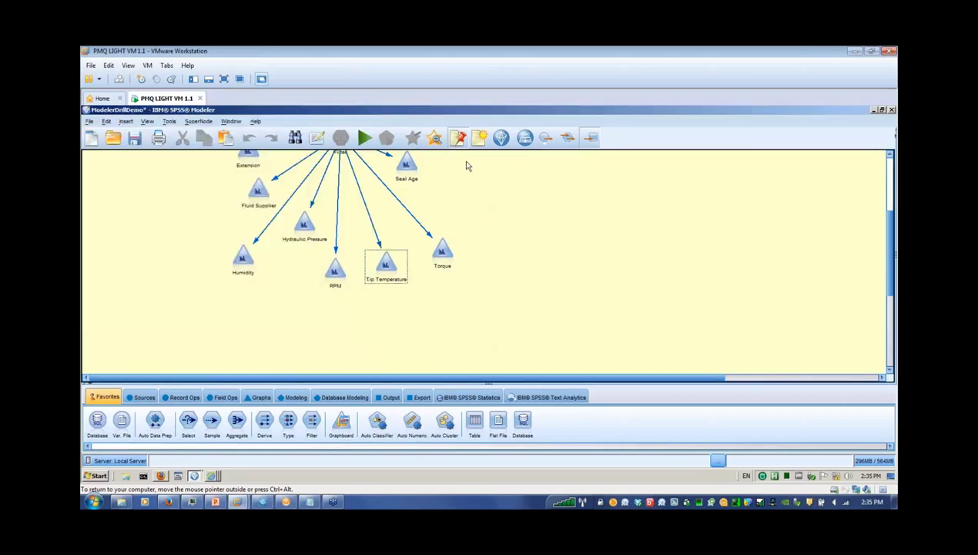
# Zoom out of the Visualization SuperNode, run the Table node fed by the health score FAIL model, and maximize its output
pyautogui.rightClick(739, 222)
pyautogui.click(770, 253)
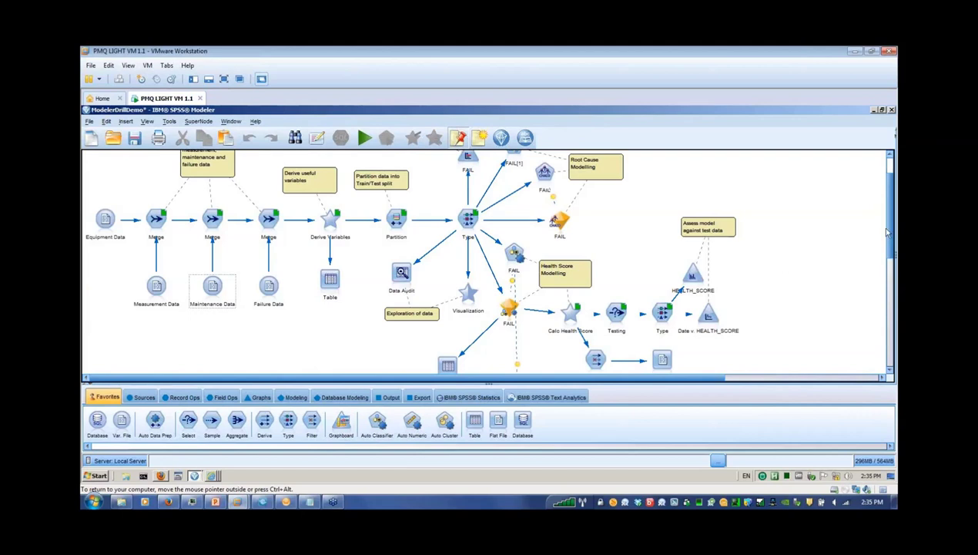
pyautogui.scroll(-1, 890, 234)
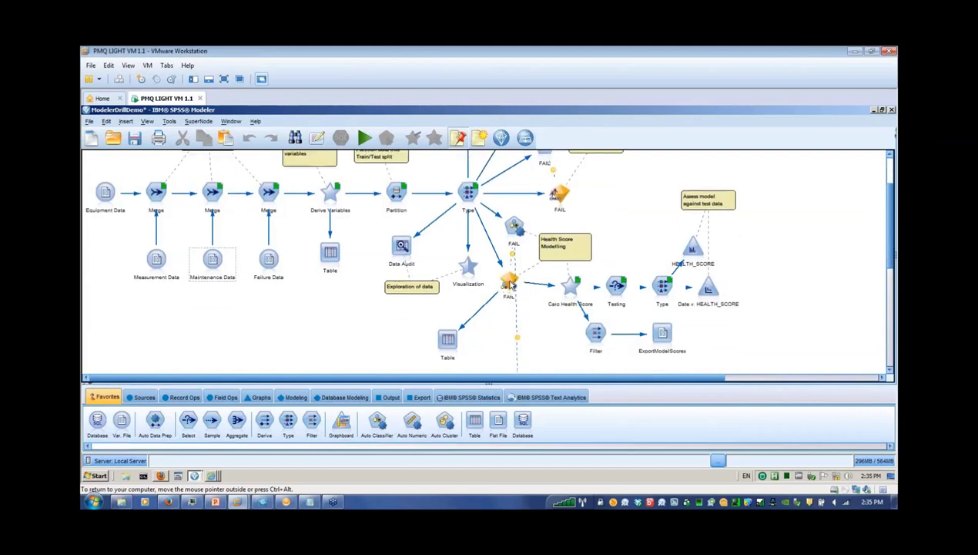
pyautogui.click(448, 342)
pyautogui.rightClick(448, 341)
pyautogui.click(458, 332)
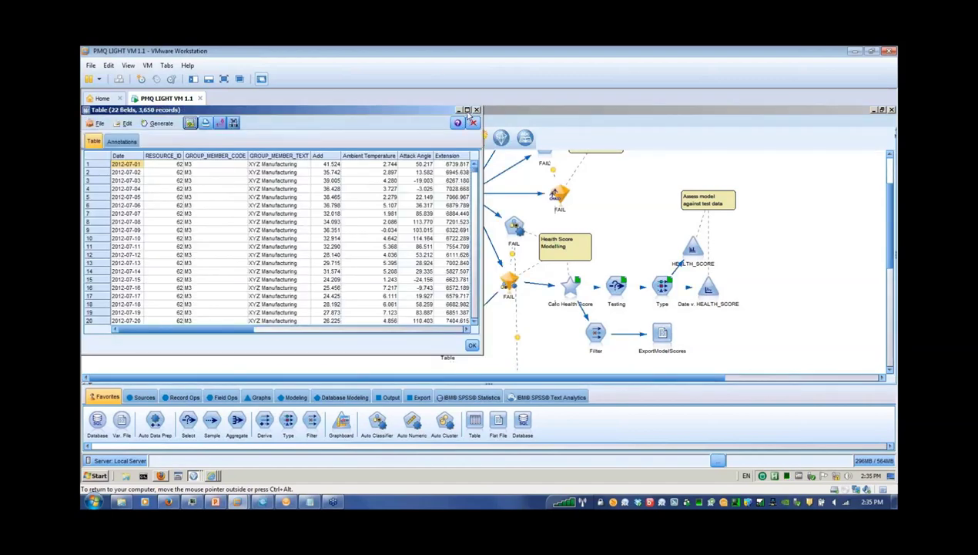
pyautogui.click(467, 110)
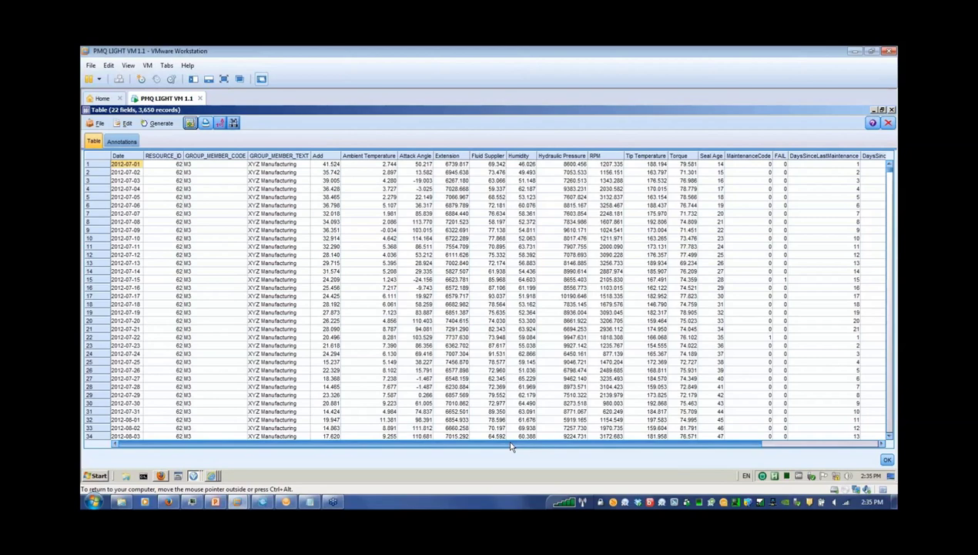
# Look through the first record's fields from Ambient Temperature across to the $XF-FAIL prediction
pyautogui.moveTo(511, 447); pyautogui.dragTo(630, 447)
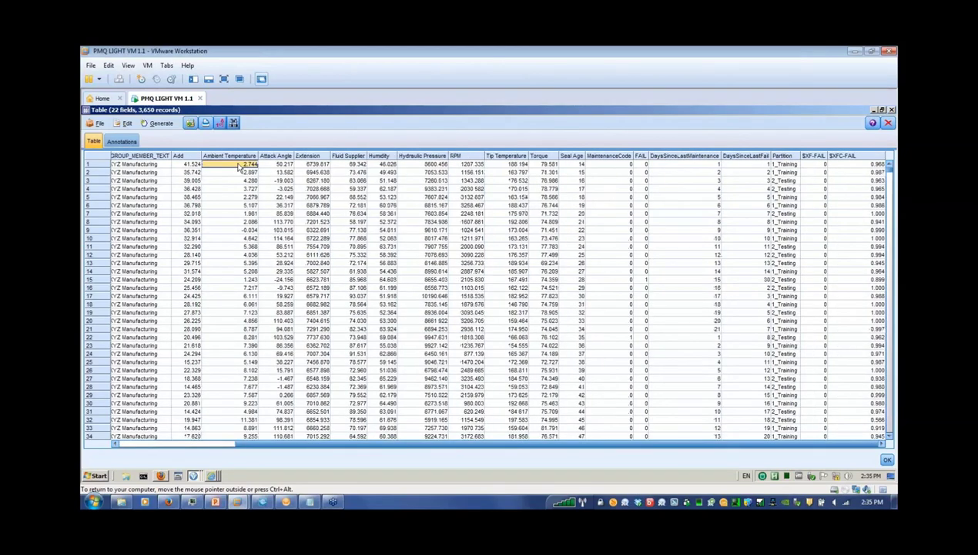
pyautogui.press('Right')
pyautogui.press('Right')
pyautogui.press('Right')
pyautogui.press('Right')
pyautogui.press('Right')
pyautogui.press('Right')
pyautogui.press('Right')
pyautogui.press('Right')
pyautogui.press('Right')
pyautogui.press('Right')
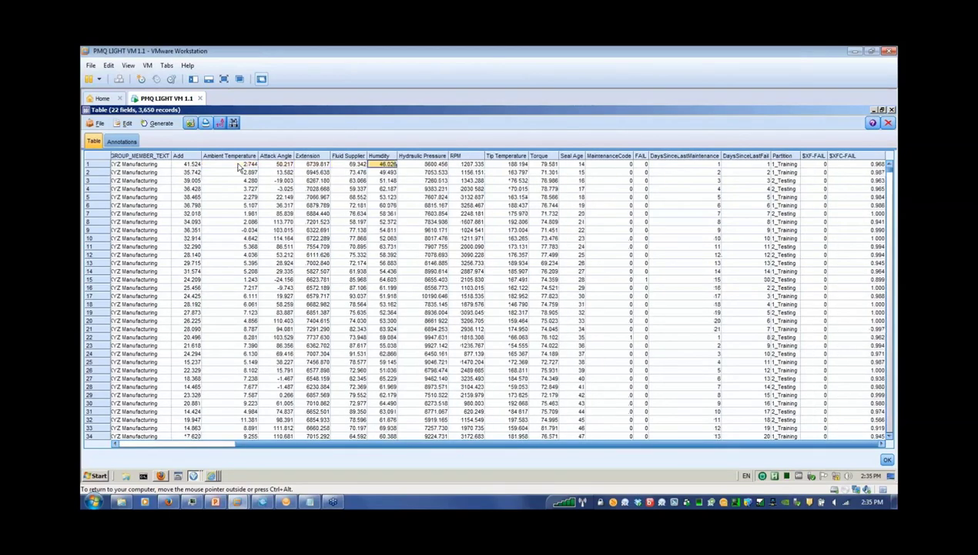
pyautogui.press('Right')
pyautogui.press('Right')
pyautogui.press('Right')
pyautogui.press('Right')
pyautogui.press('Right')
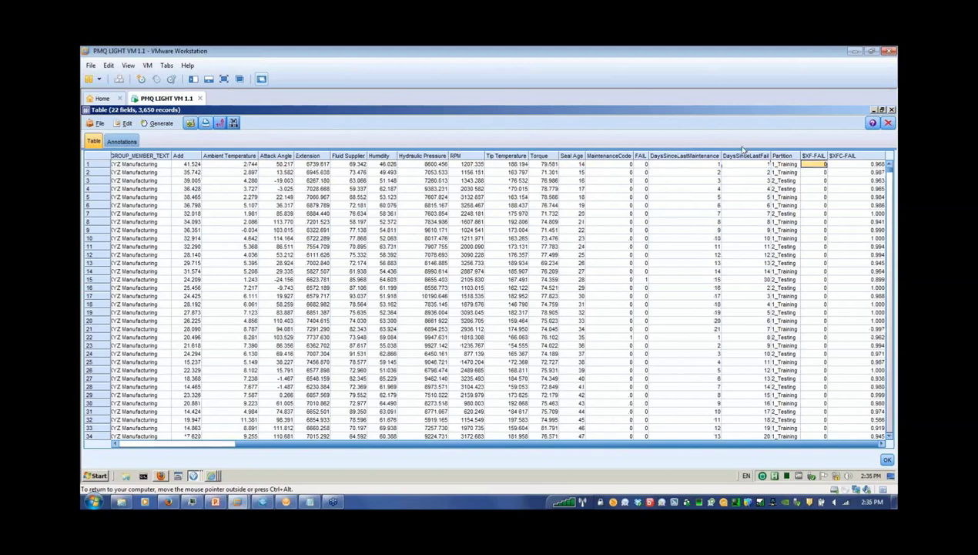
# Compare the $XF-FAIL predictions with their $XFC-FAIL confidence values in records 1 and 8, and put the table away
pyautogui.click(839, 166)
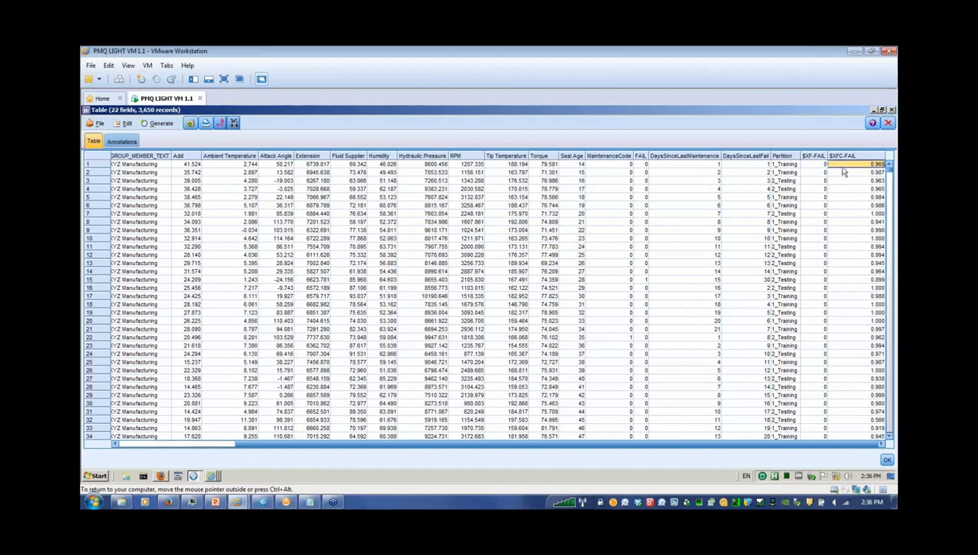
pyautogui.click(829, 222)
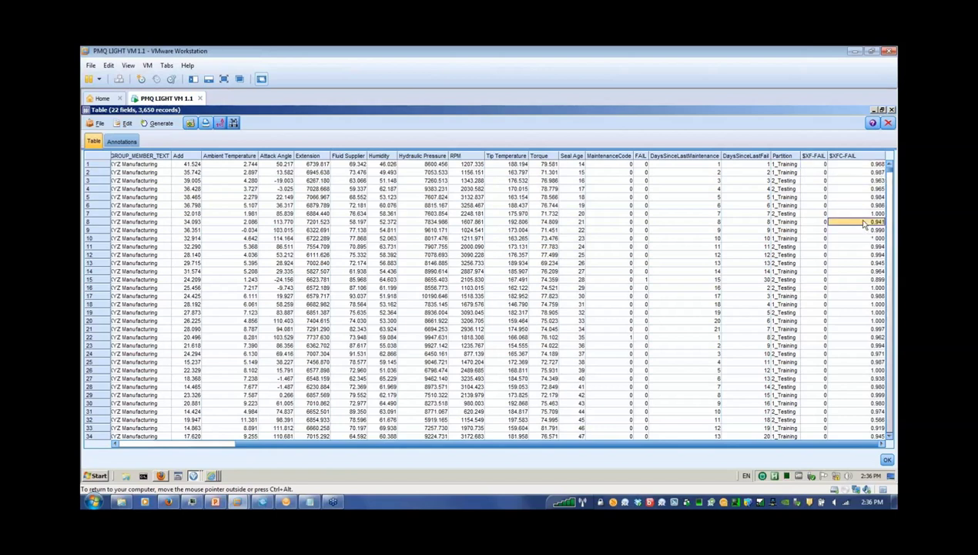
pyautogui.click(823, 222)
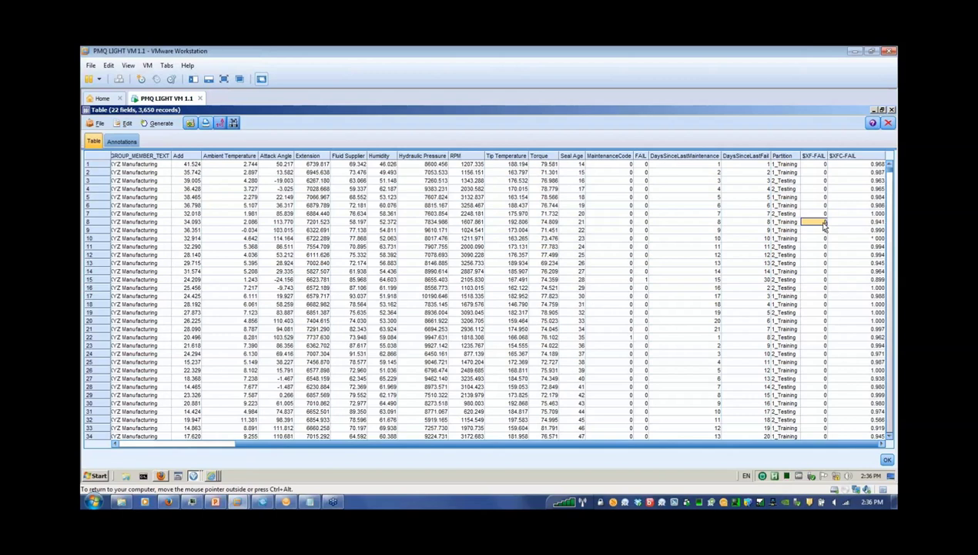
pyautogui.click(865, 224)
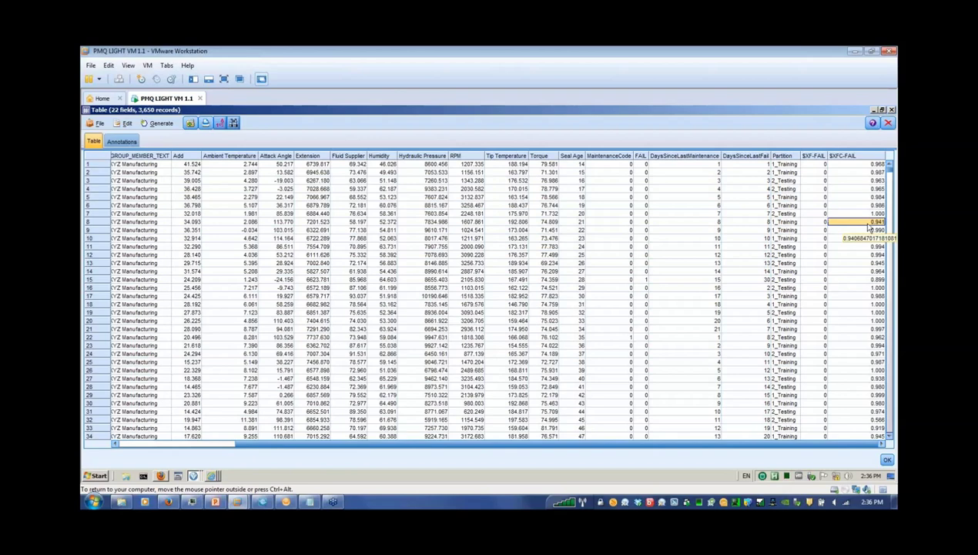
pyautogui.click(871, 110)
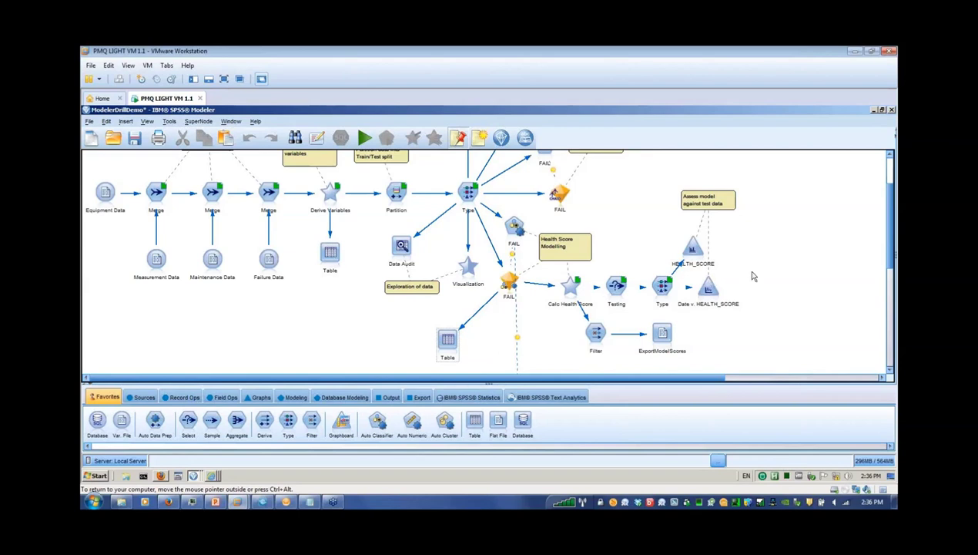
# Run the HEALTH_SCORE histogram node, enlarge the graph to examine failure percentages by score, and put it away
pyautogui.click(694, 250)
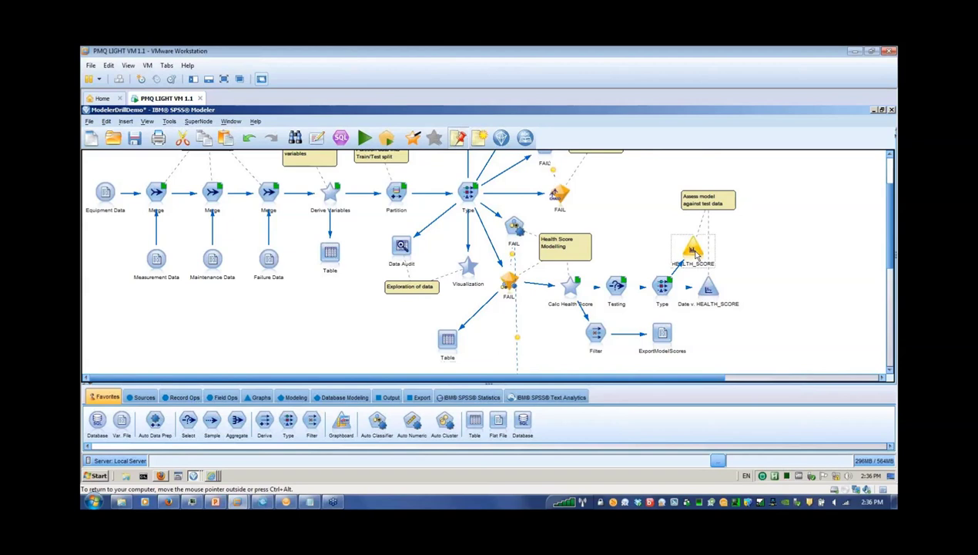
pyautogui.rightClick(696, 255)
pyautogui.click(712, 429)
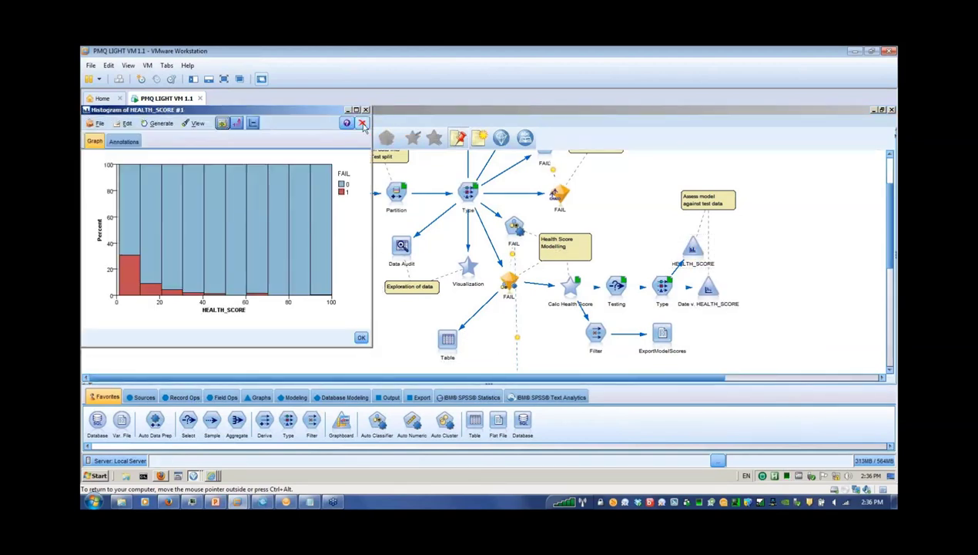
pyautogui.click(356, 109)
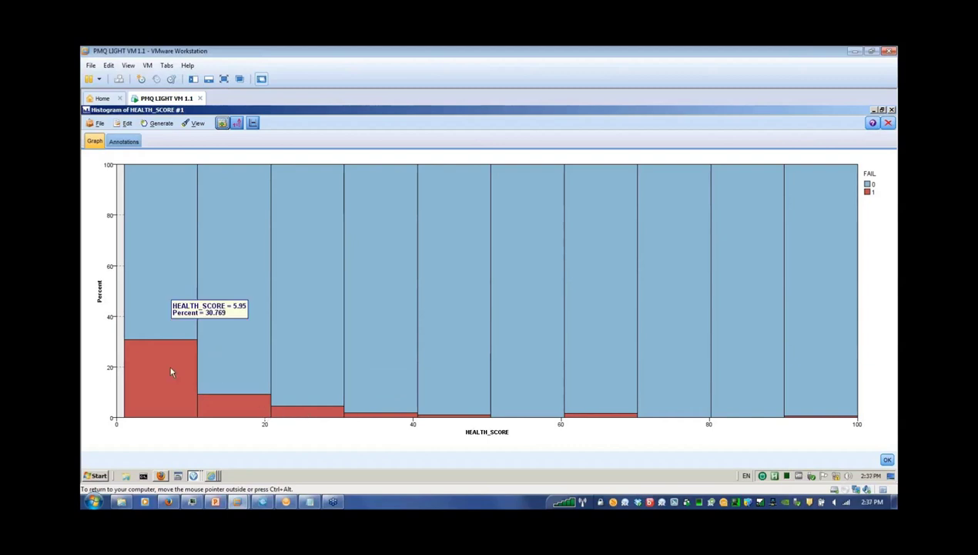
pyautogui.click(873, 110)
# Run the Date v. HEALTH_SCORE plot node, enlarge it to examine failures per RESOURCE_ID, and close the plot
pyautogui.click(707, 290)
pyautogui.rightClick(707, 290)
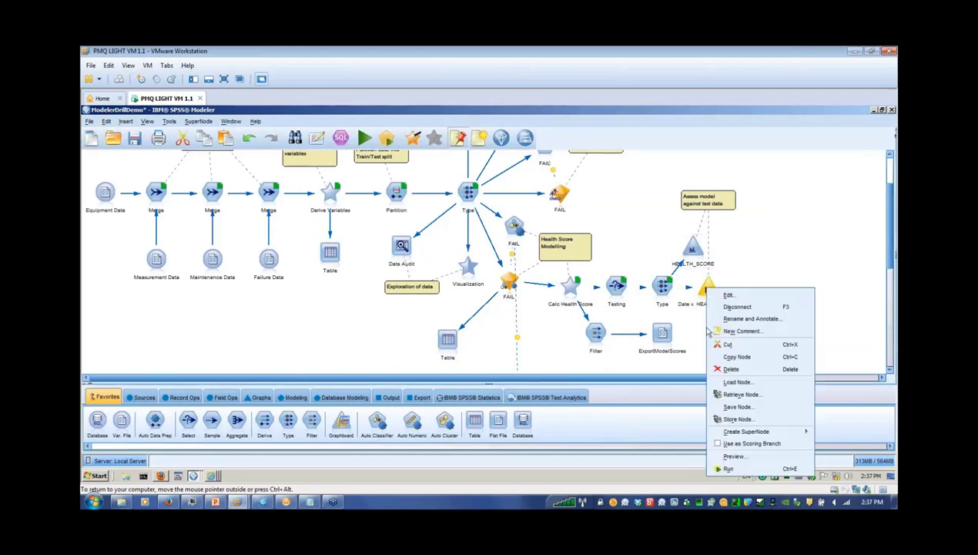
pyautogui.click(728, 467)
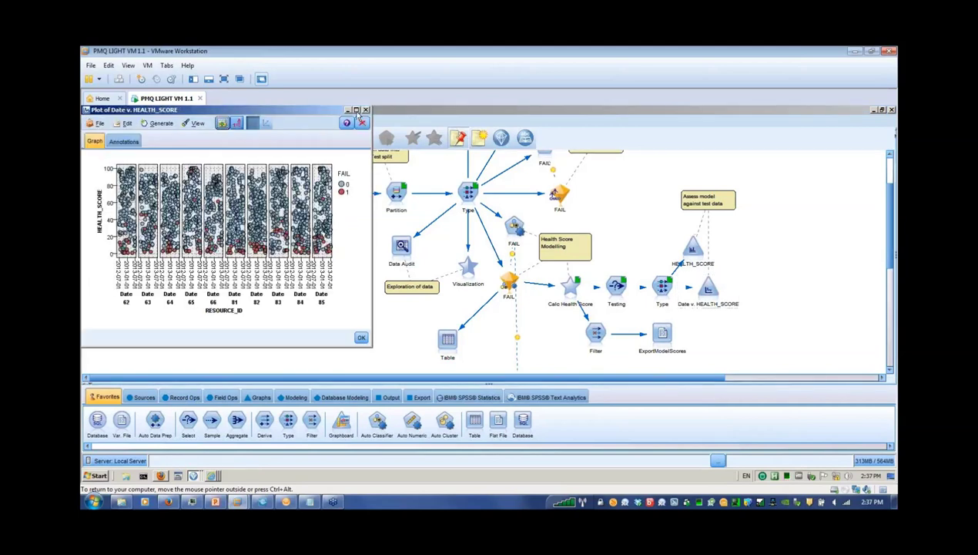
pyautogui.click(357, 110)
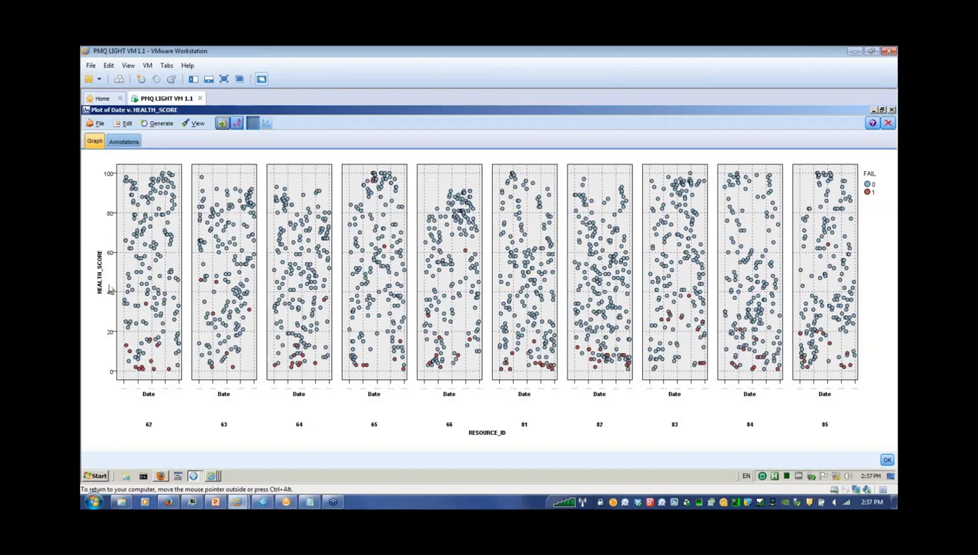
pyautogui.moveTo(127, 350)
pyautogui.click(888, 122)
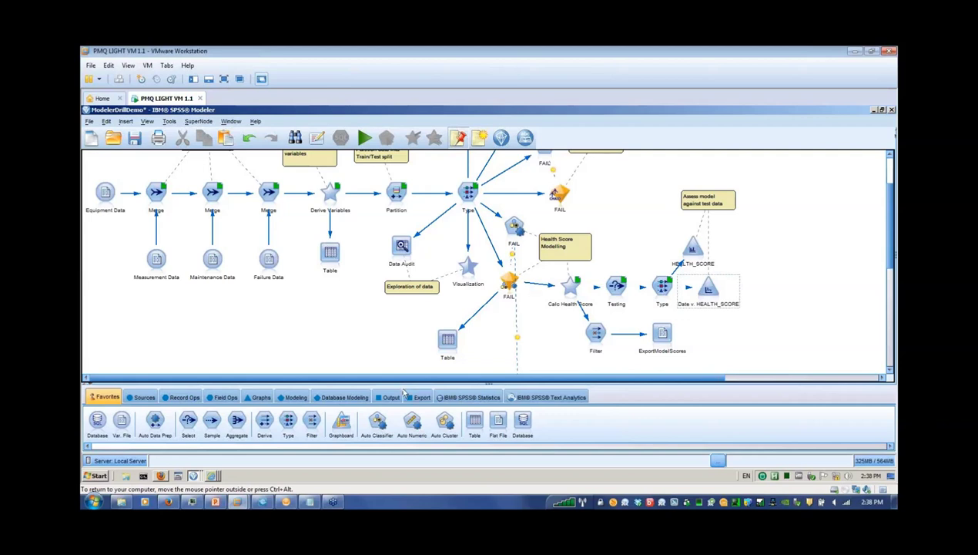
# Switch to Analytical Decision Management in Firefox, preview the PQM_DSN_RVB data source through its health score fields, and close the preview
pyautogui.click(161, 476)
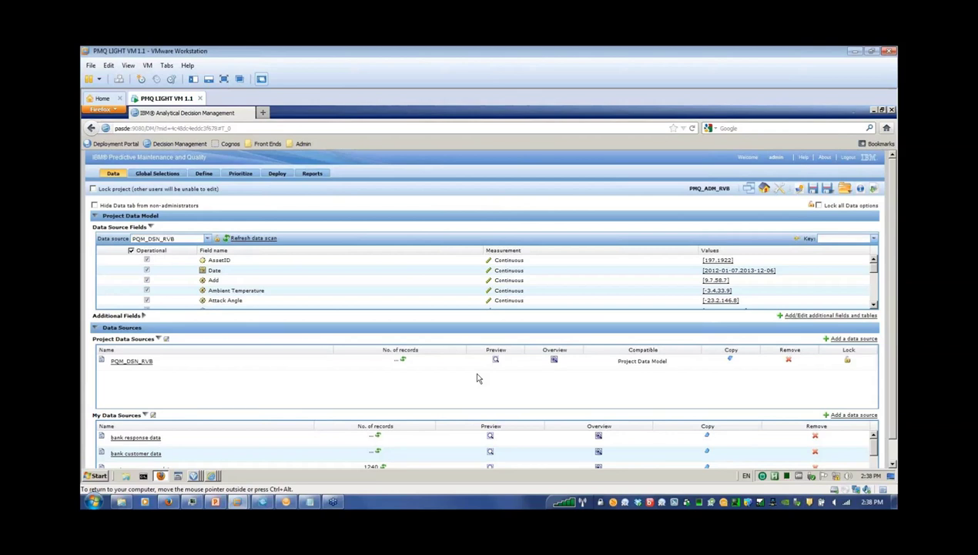
pyautogui.click(495, 359)
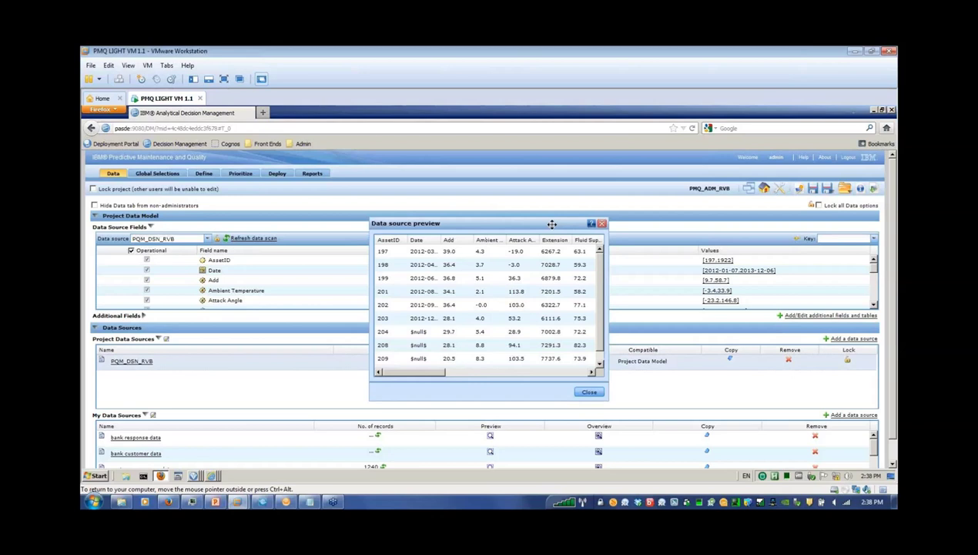
pyautogui.moveTo(550, 225); pyautogui.dragTo(507, 207)
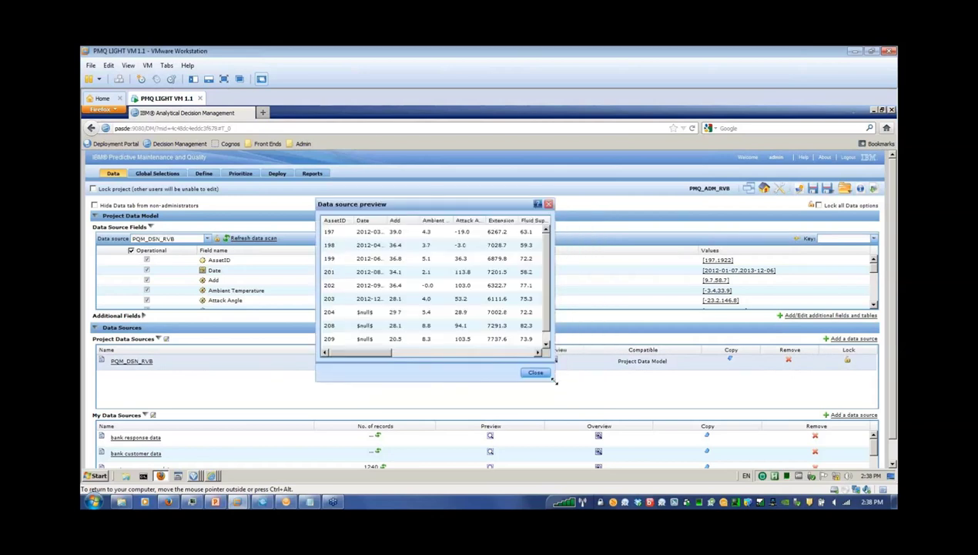
pyautogui.moveTo(554, 380); pyautogui.dragTo(805, 454)
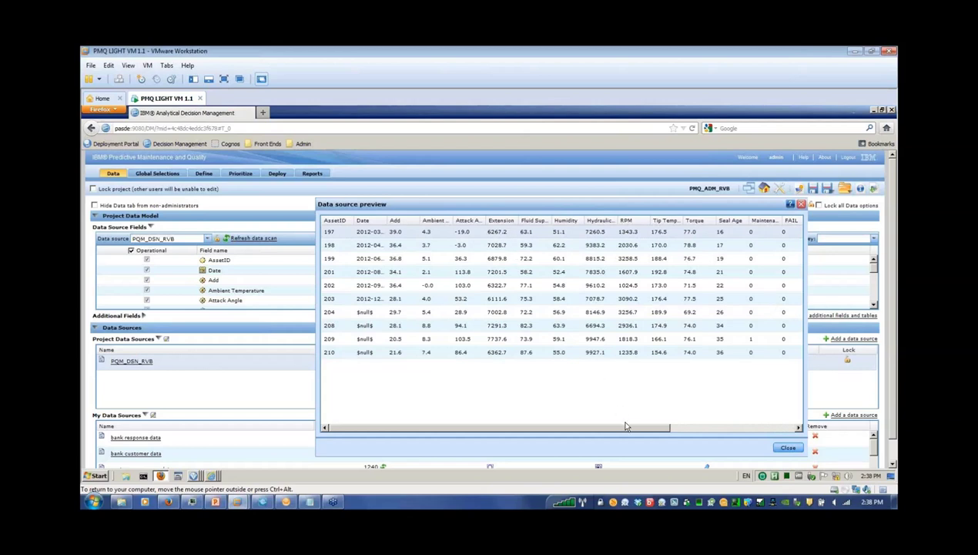
pyautogui.moveTo(623, 426); pyautogui.dragTo(753, 437)
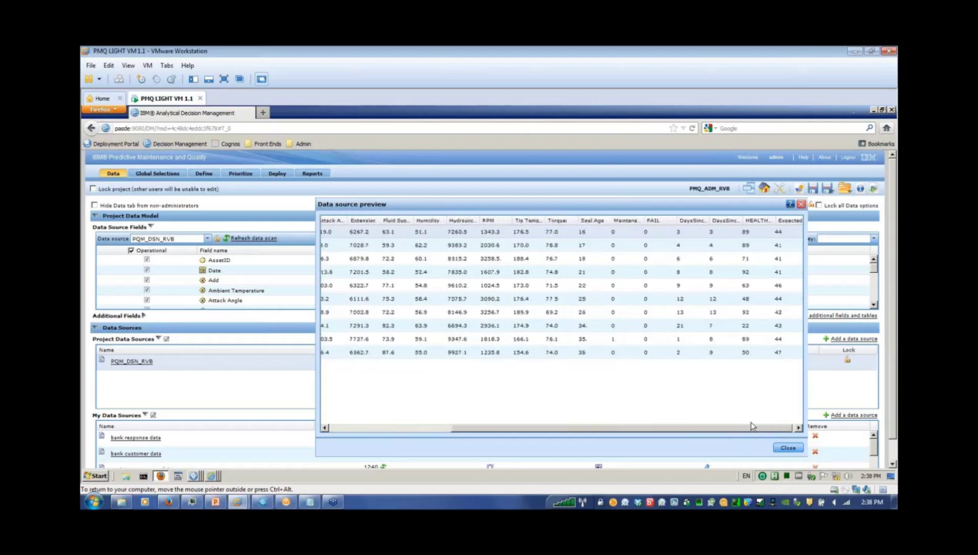
pyautogui.click(801, 204)
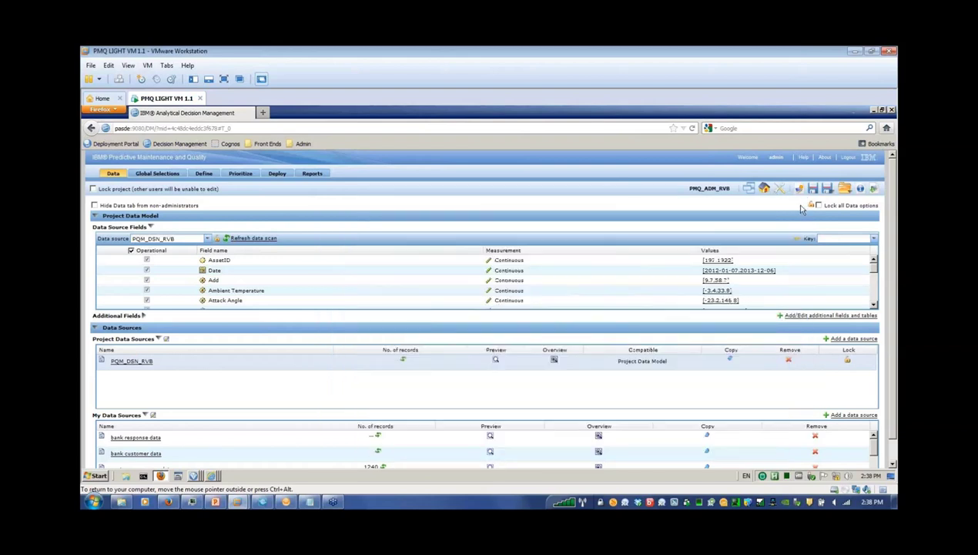
# Examine the project's segment allocation rules for My Resource, expanding the conditions of all four Inspect and Monitor rules
pyautogui.click(214, 178)
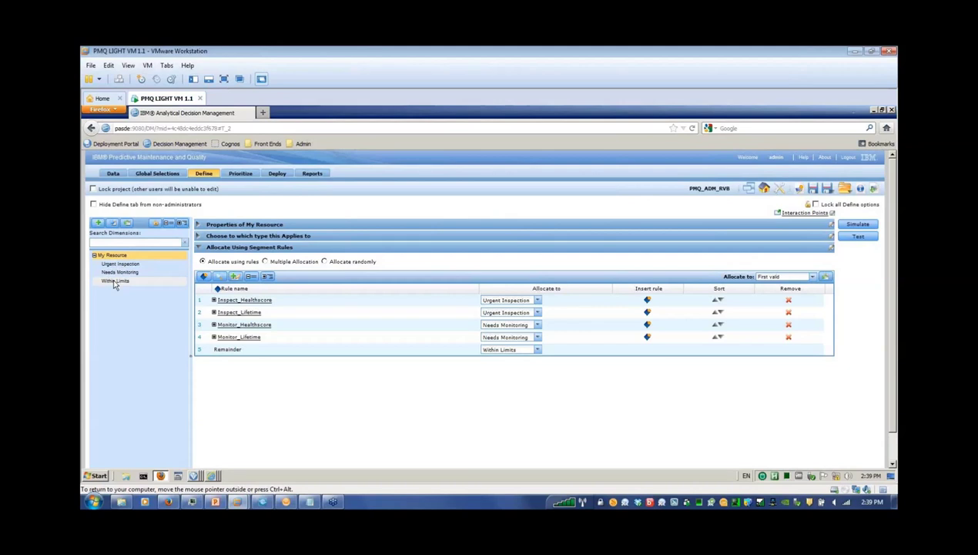
pyautogui.click(215, 300)
pyautogui.click(215, 325)
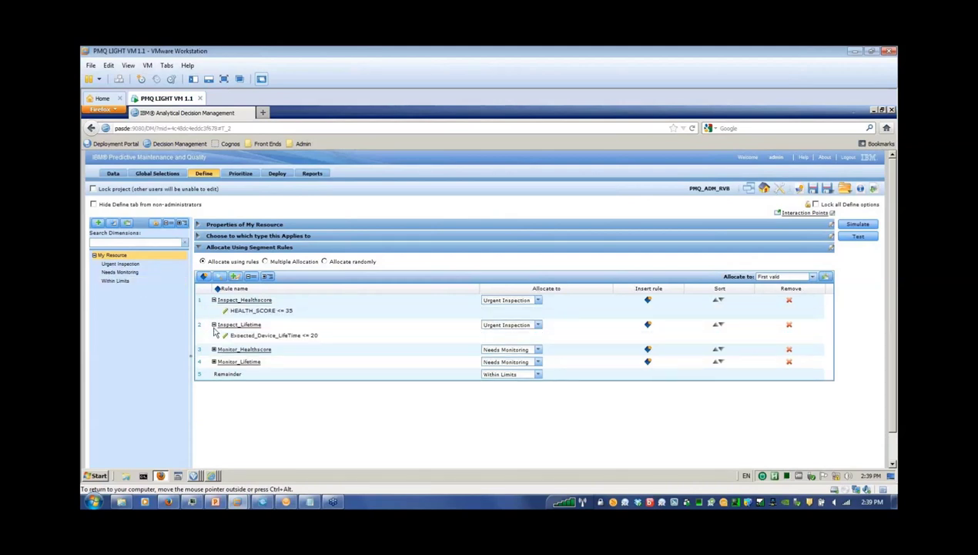
pyautogui.click(215, 349)
pyautogui.click(214, 374)
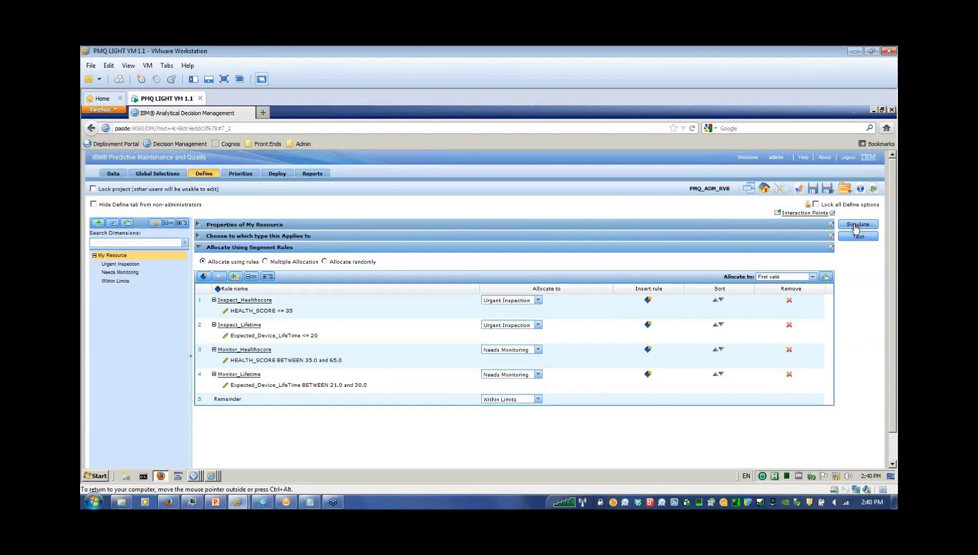
# Simulate the allocation rules on the PQM_DSN_RVB data source, examine the count graph by recommendation, and close the simulation
pyautogui.click(855, 229)
pyautogui.click(641, 324)
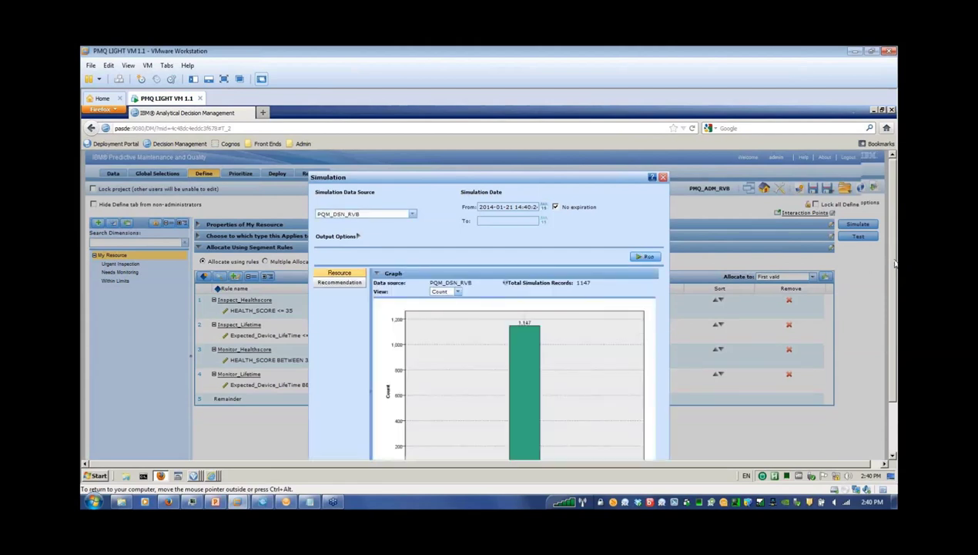
pyautogui.scroll(-2, 895, 264)
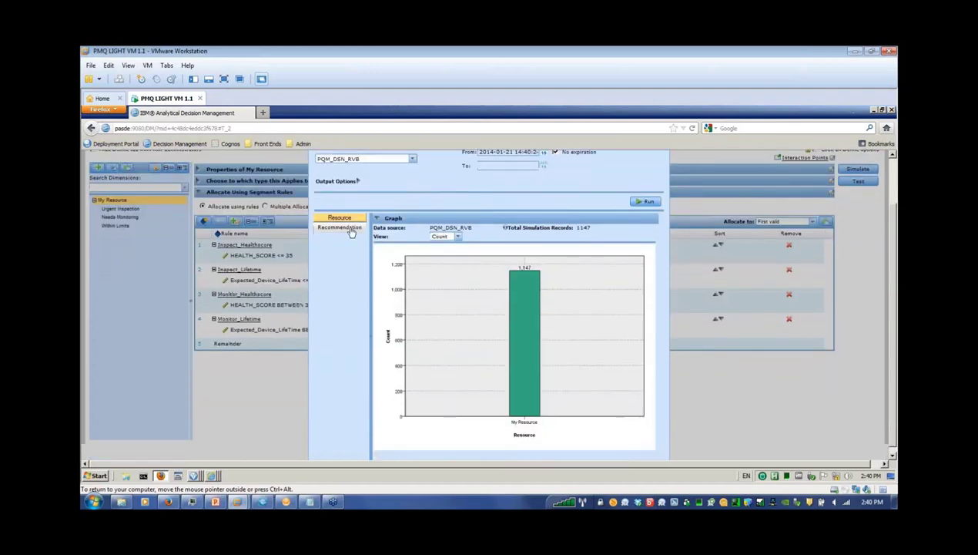
pyautogui.click(345, 229)
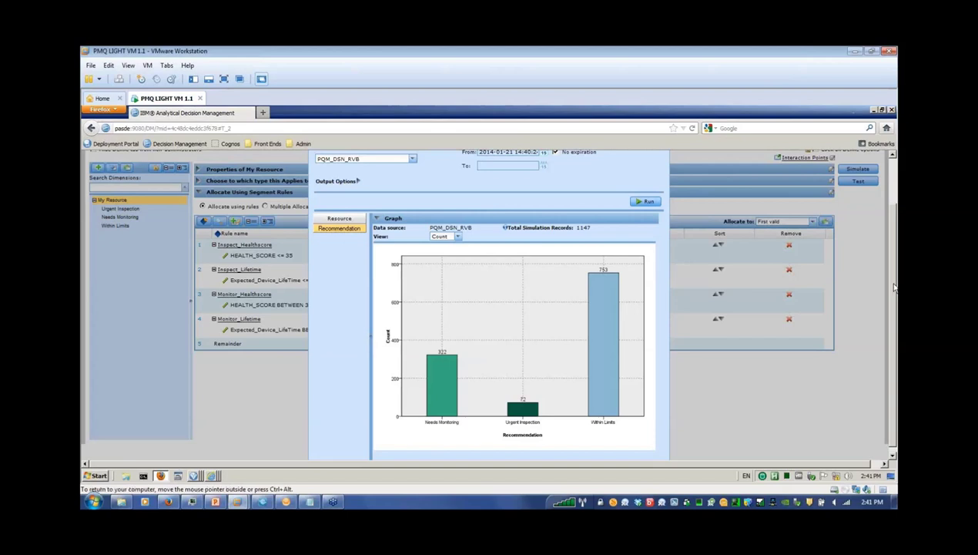
pyautogui.click(663, 178)
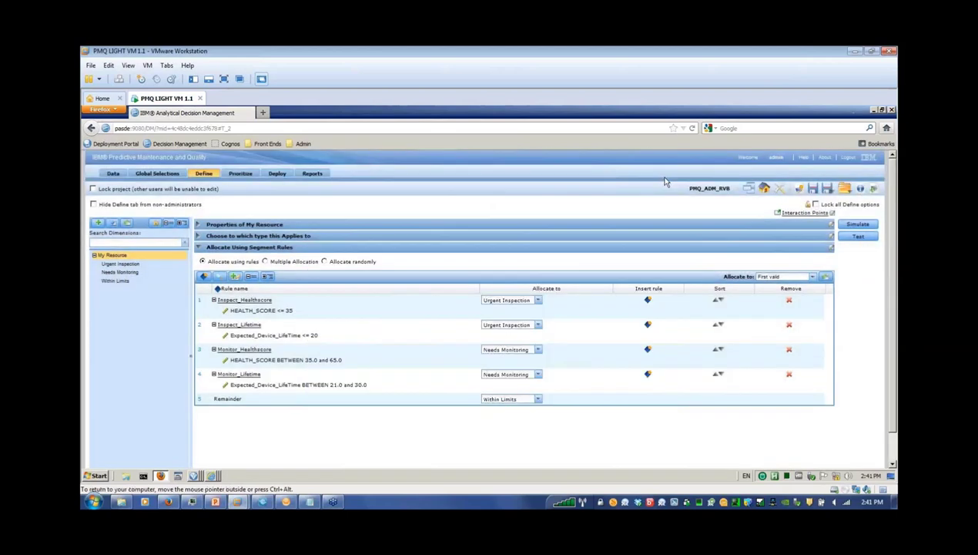
# Examine the prioritization settings for My Resource, including the prioritization equation and the revenue and maintenance costs of Urgent Inspection
pyautogui.click(240, 173)
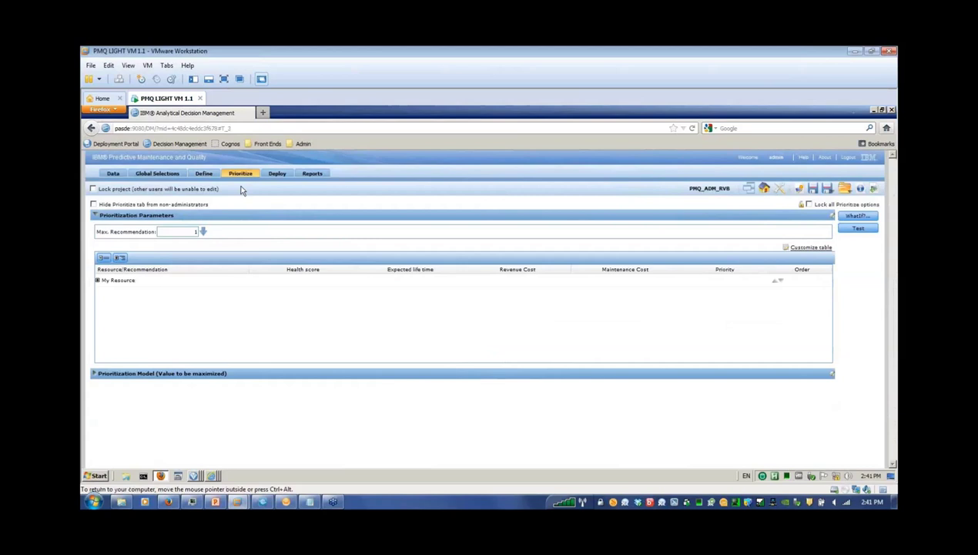
pyautogui.click(97, 282)
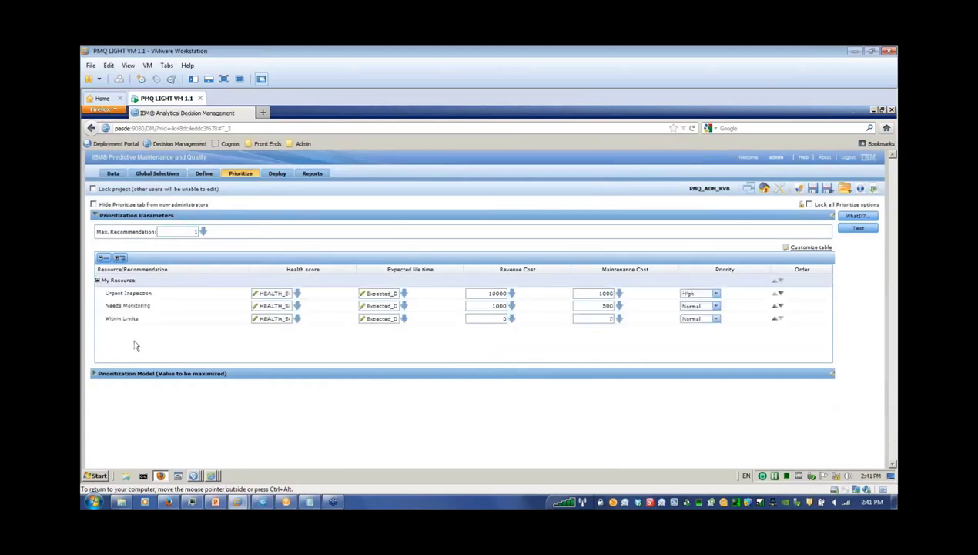
pyautogui.click(95, 374)
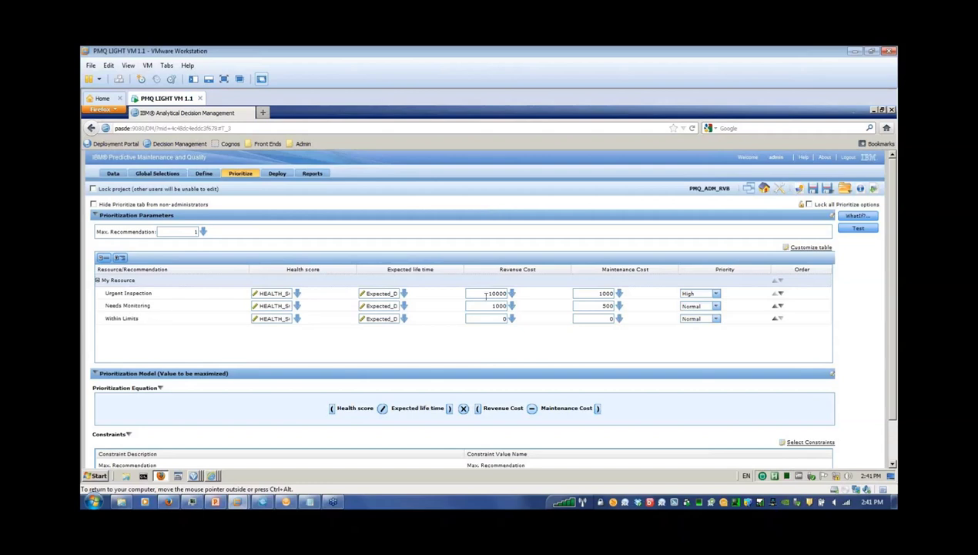
pyautogui.moveTo(486, 293); pyautogui.dragTo(508, 294)
pyautogui.moveTo(595, 294); pyautogui.dragTo(616, 294)
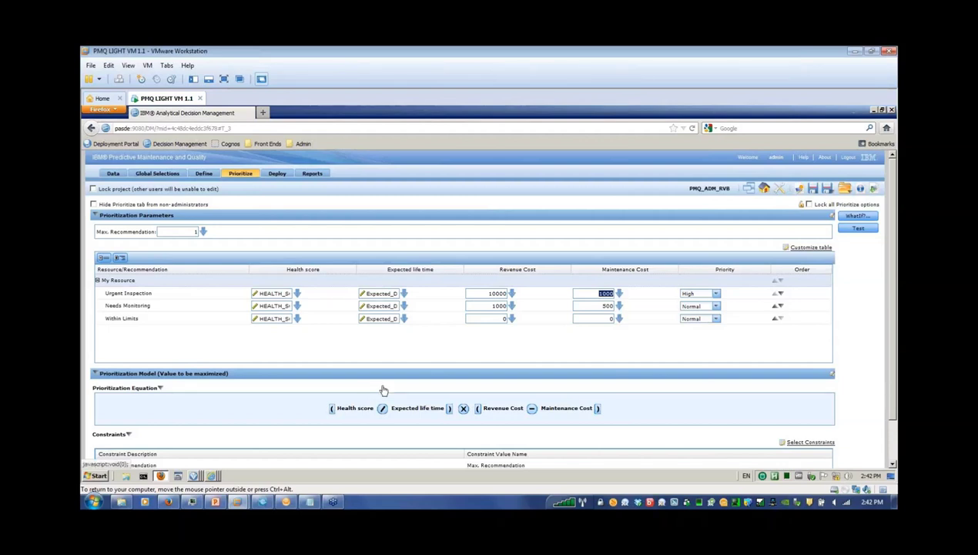
# Run the what-if analysis Run1 on PQM_DSN_RVB and examine the expected profit per recommendation in its results
pyautogui.click(859, 218)
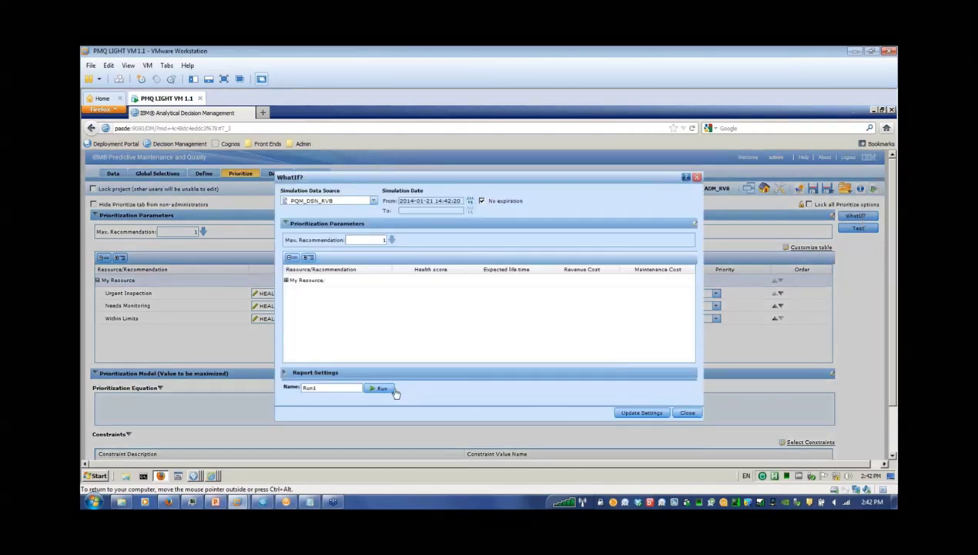
pyautogui.click(382, 389)
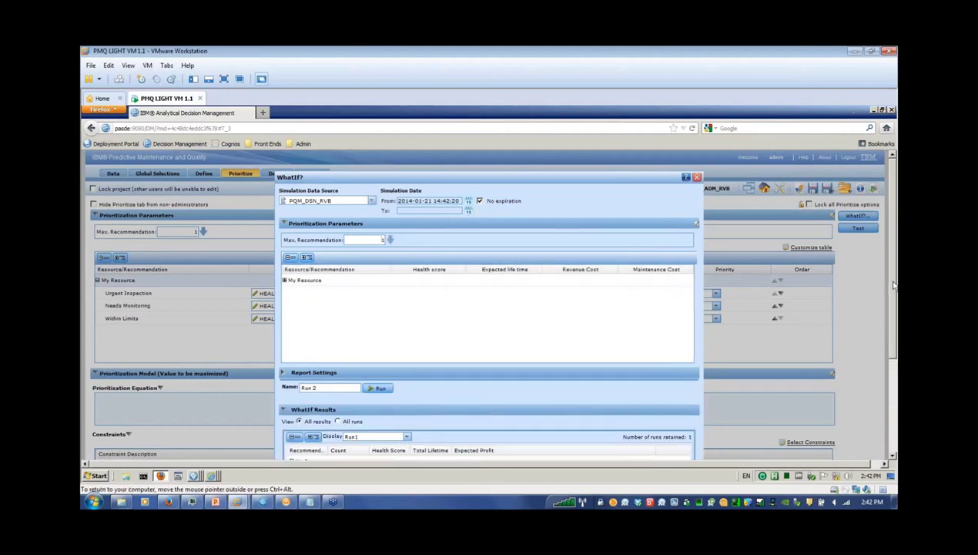
pyautogui.moveTo(894, 286); pyautogui.dragTo(894, 339)
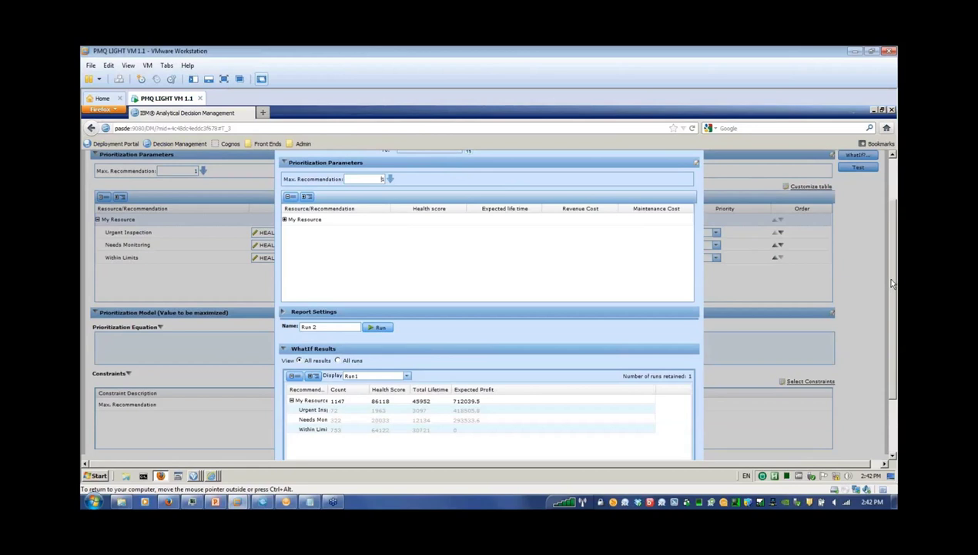
pyautogui.moveTo(892, 285); pyautogui.dragTo(894, 268)
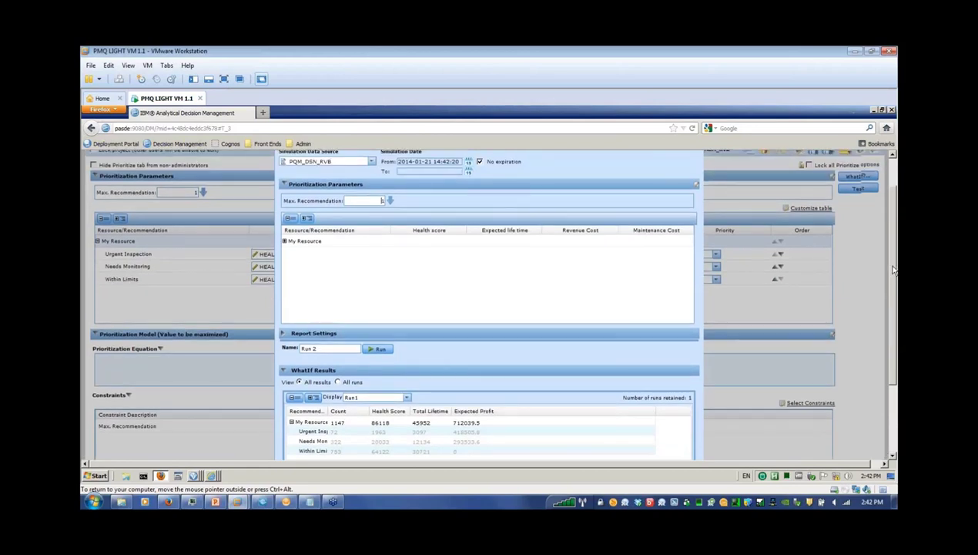
pyautogui.scroll(-1, 487, 396)
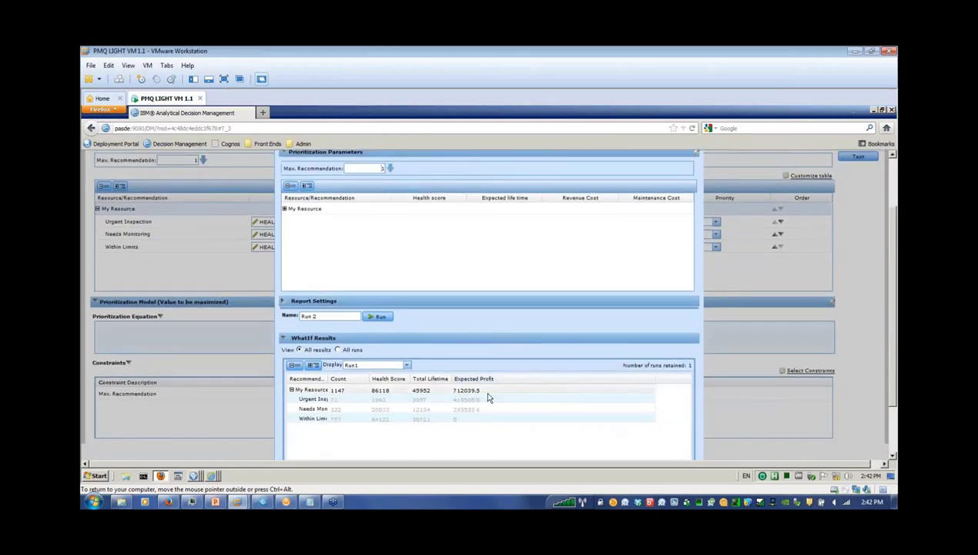